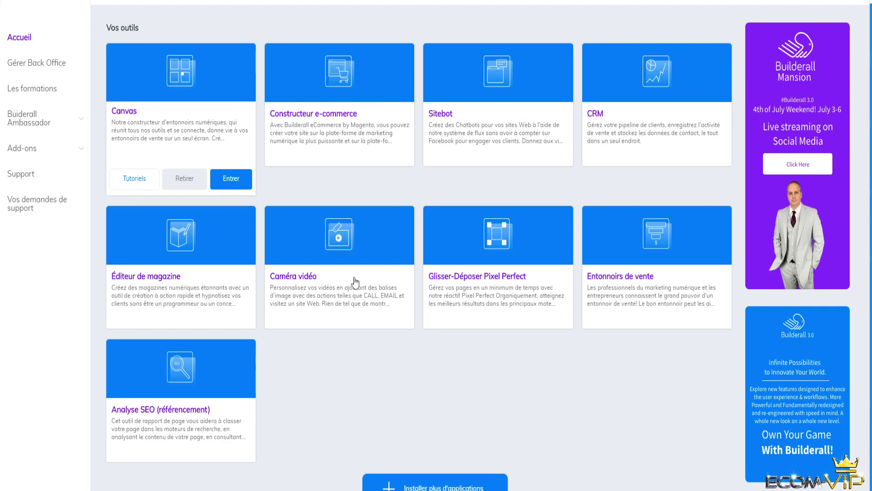
Open the Canvas funnel builder
click(230, 179)
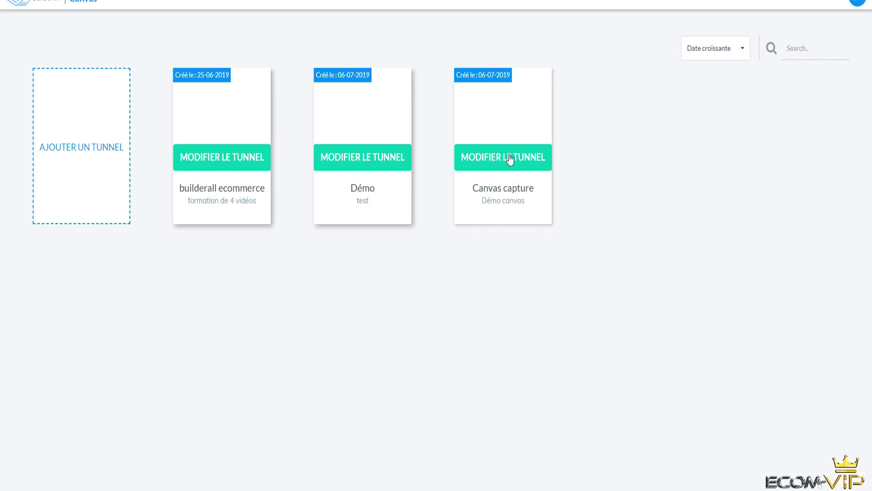
click(57, 152)
click(419, 219)
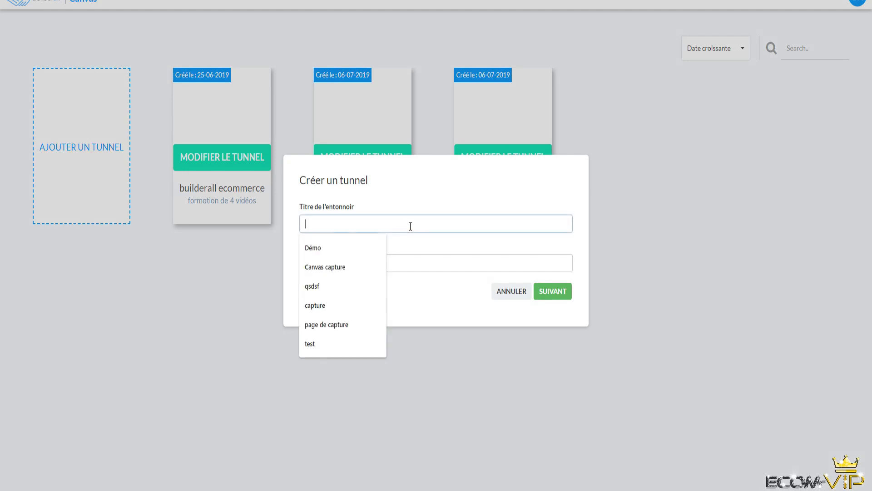
click(347, 255)
click(383, 265)
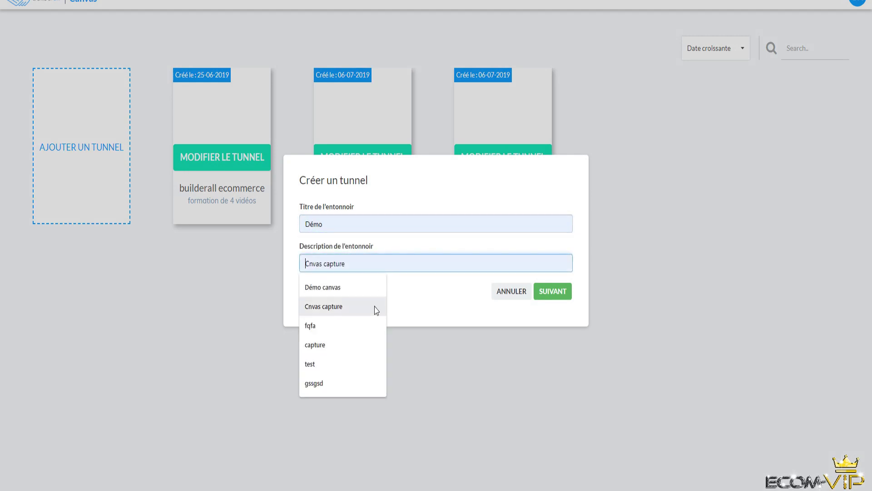
click(355, 289)
click(546, 298)
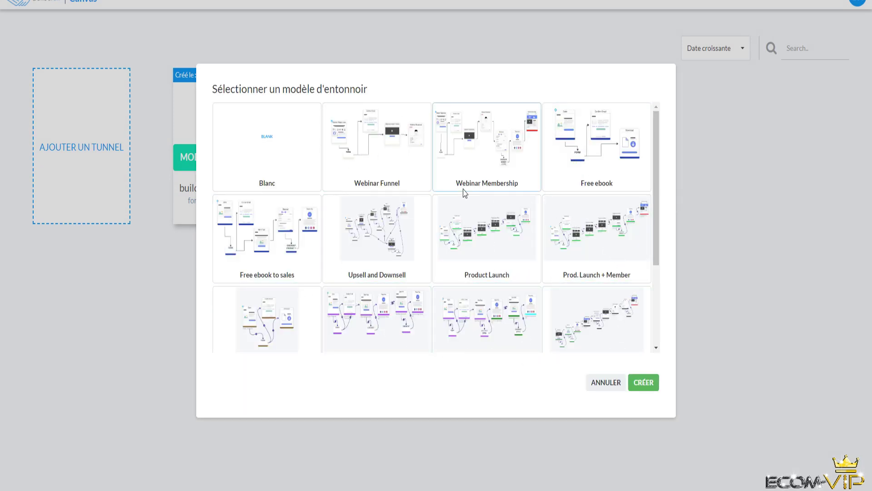
scroll(411, 233, down, 3)
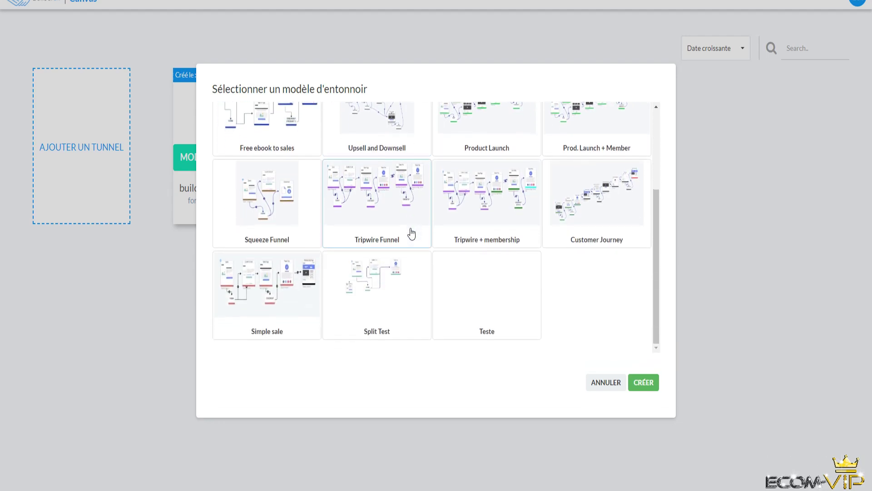
scroll(411, 234, up, 3)
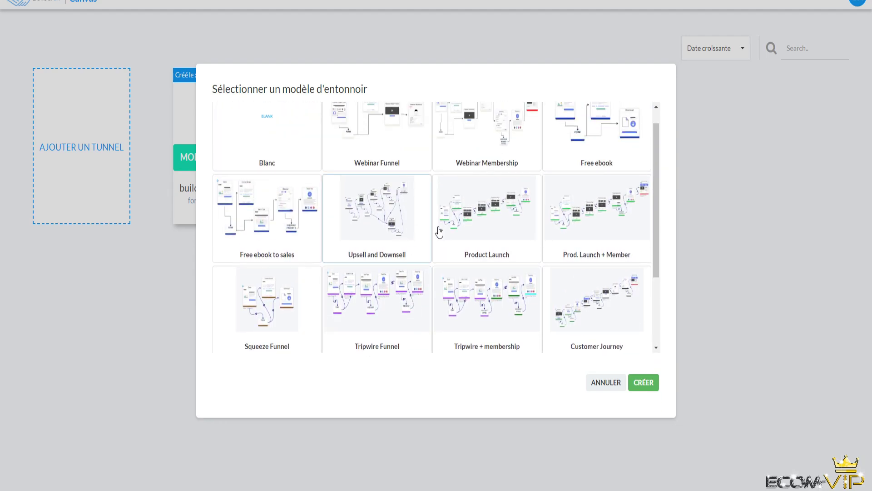
scroll(587, 217, up, 1)
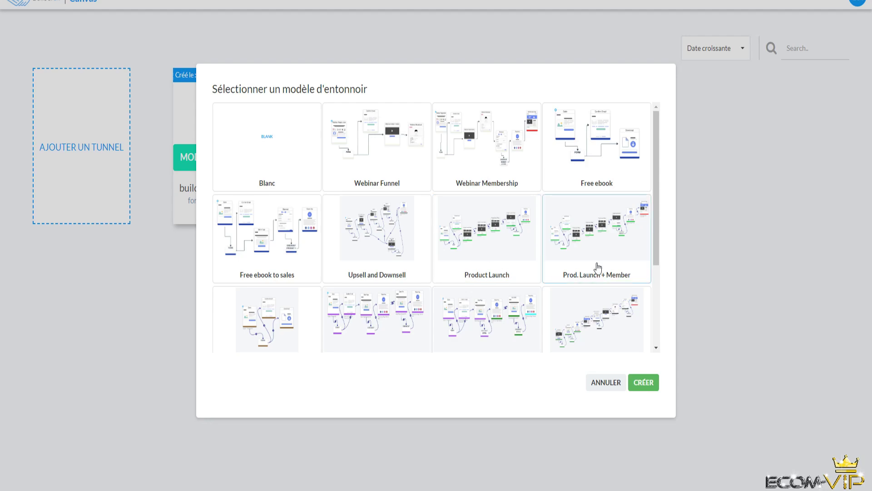
scroll(628, 200, down, 2)
scroll(628, 200, down, 2)
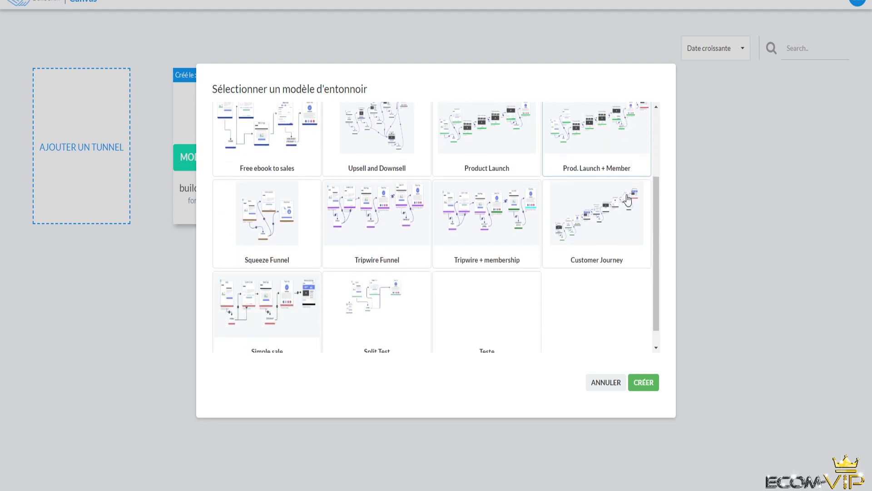
scroll(628, 200, up, 5)
click(764, 258)
Open the existing Canvas capture funnel and examine its chain of pages from Optin to Membership Page
click(502, 154)
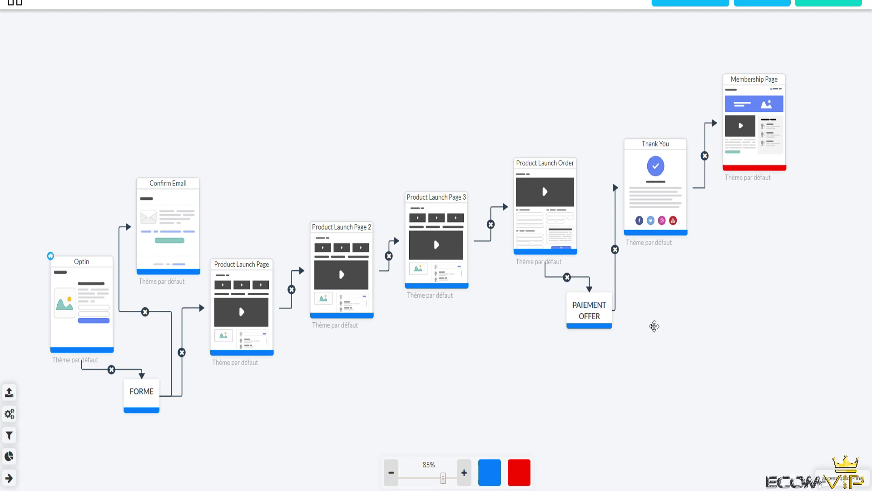
scroll(654, 325, down, 1)
mouse_move(91, 287)
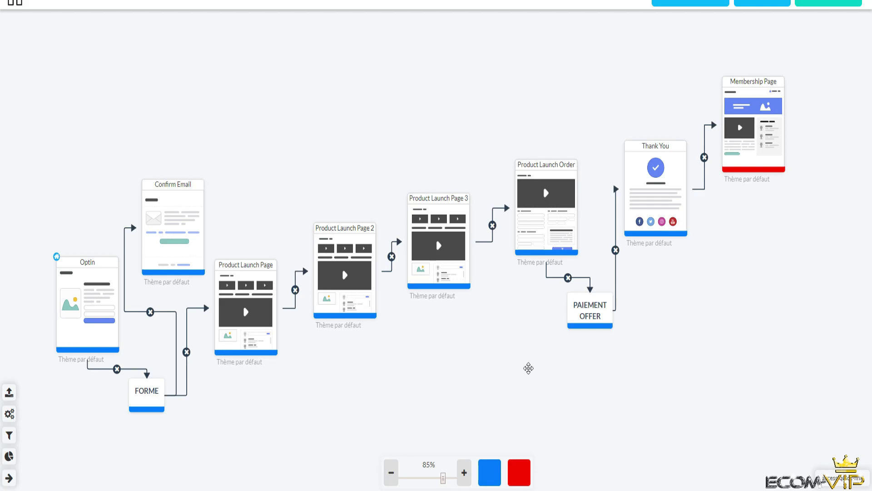
drag(455, 259, 456, 306)
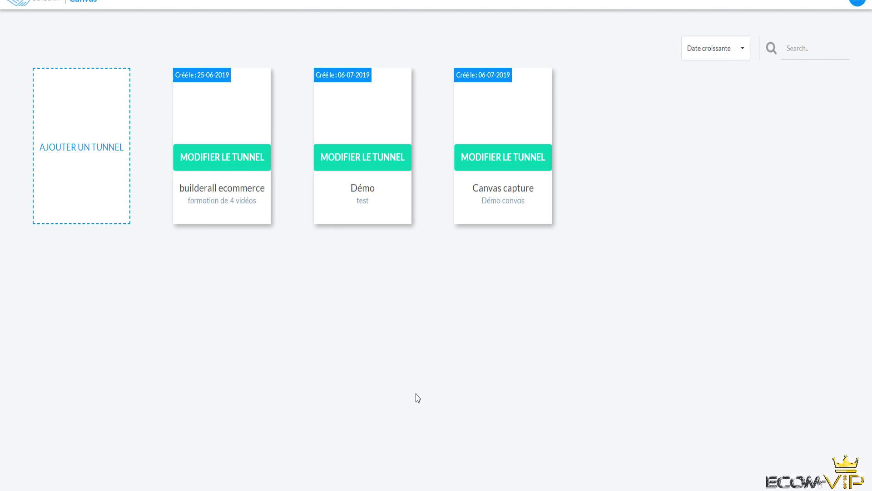
Create a new funnel with title and description both set to "capture", based on the Blanc template
click(102, 162)
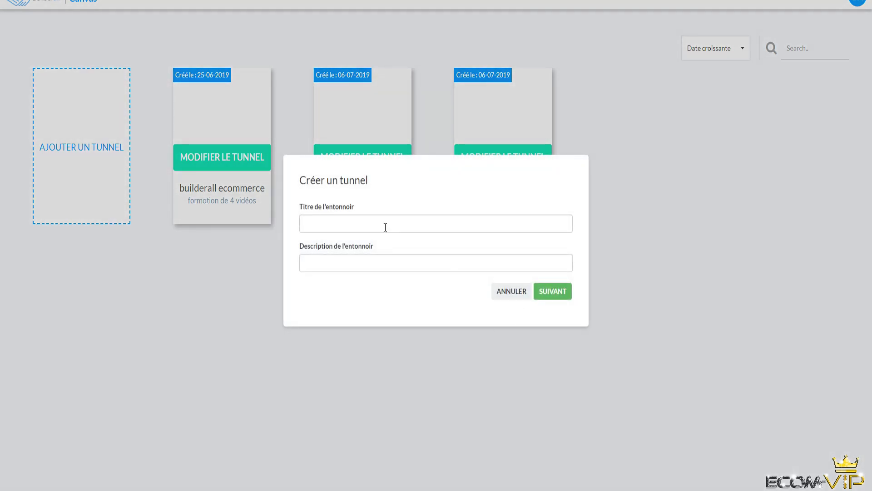
click(392, 267)
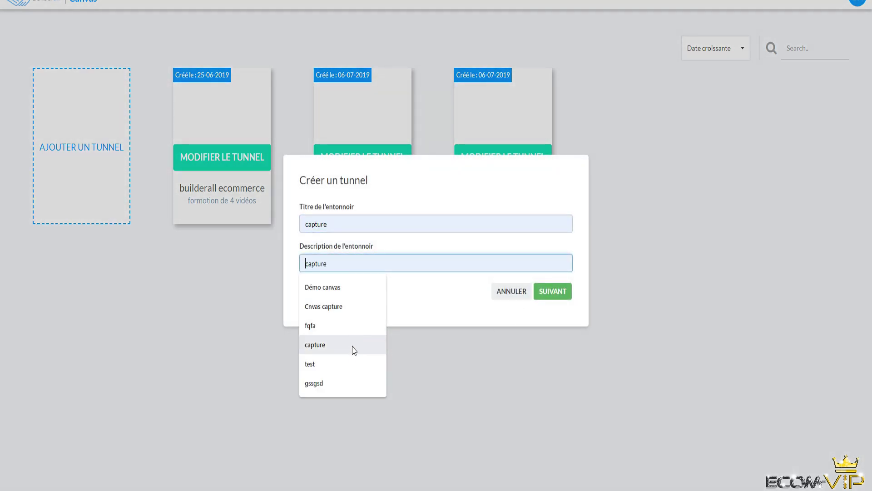
click(354, 346)
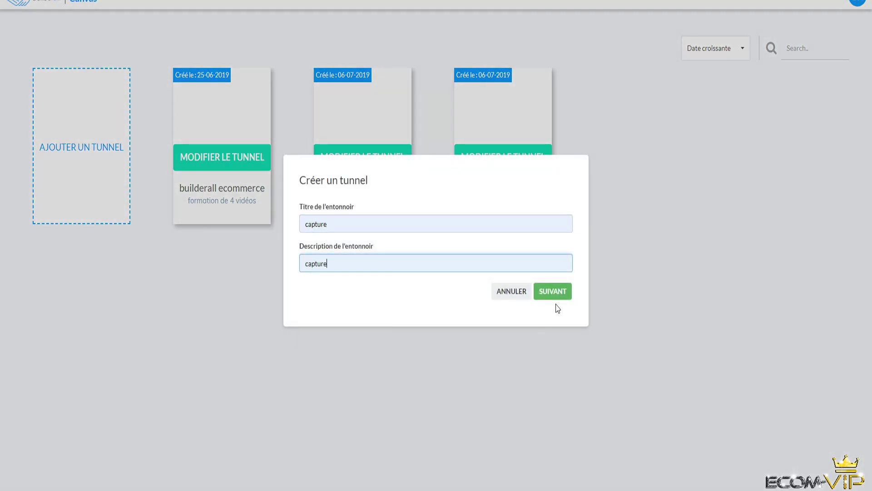
click(557, 294)
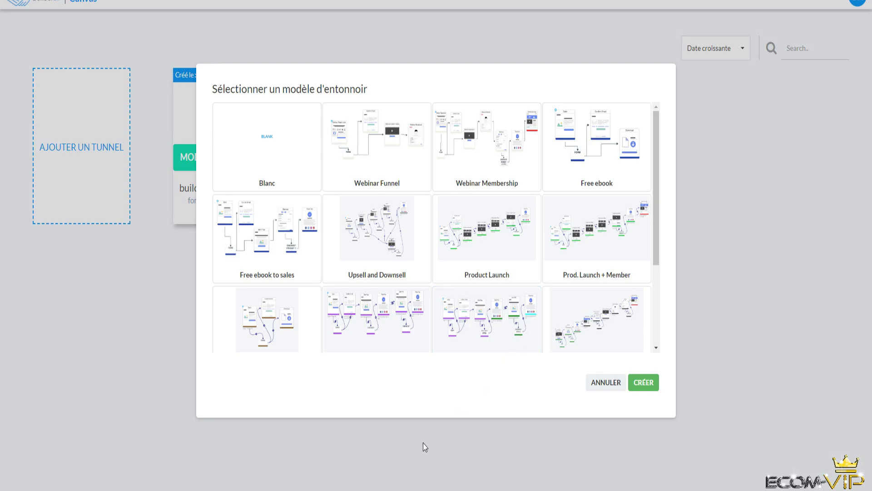
click(283, 159)
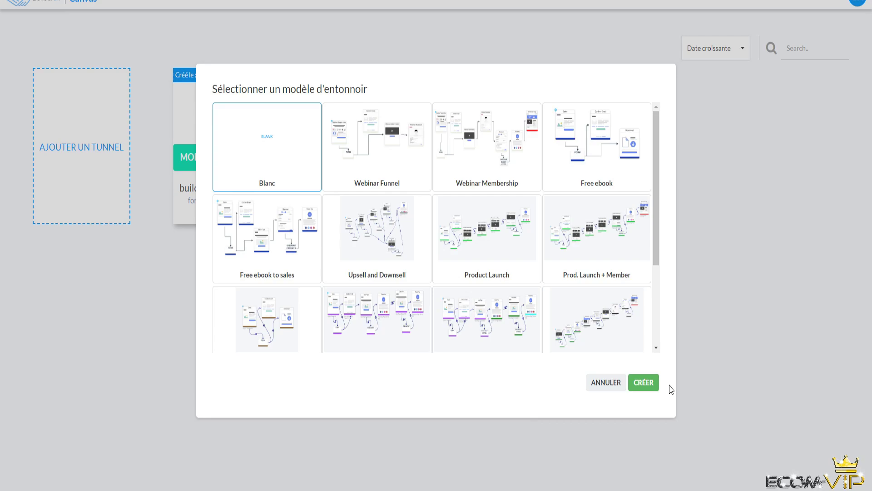
click(654, 384)
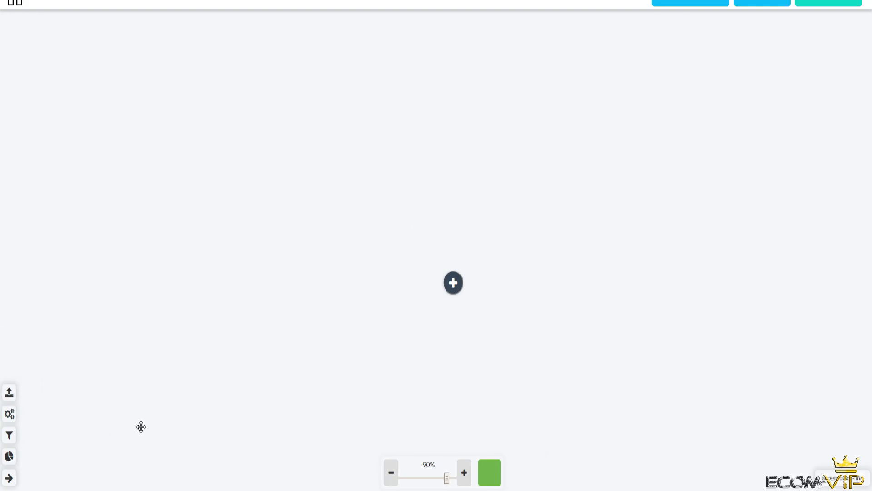
click(848, 486)
click(392, 481)
click(392, 481)
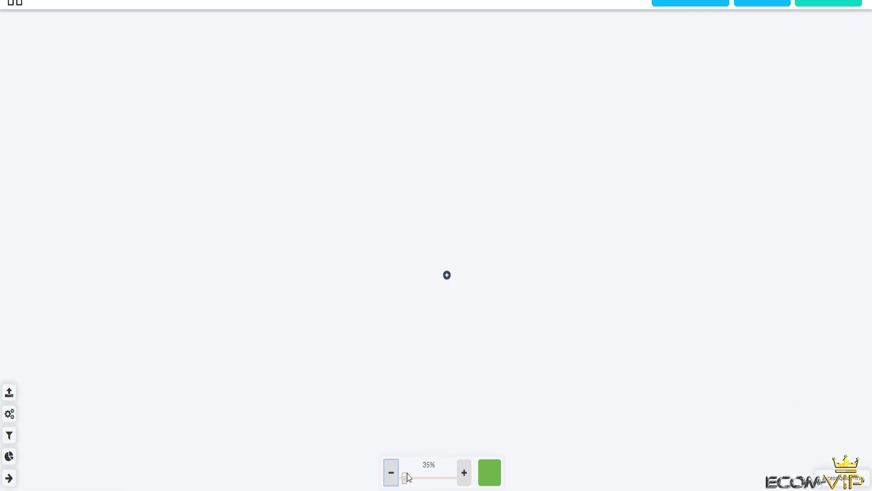
drag(406, 477, 457, 477)
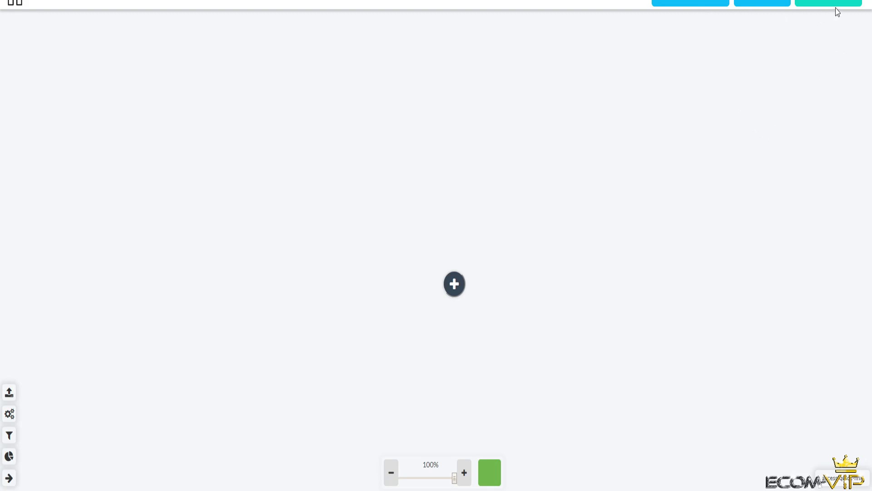
Add an Optin page to the empty funnel and move its FORME element away to the lower right of the page
click(454, 284)
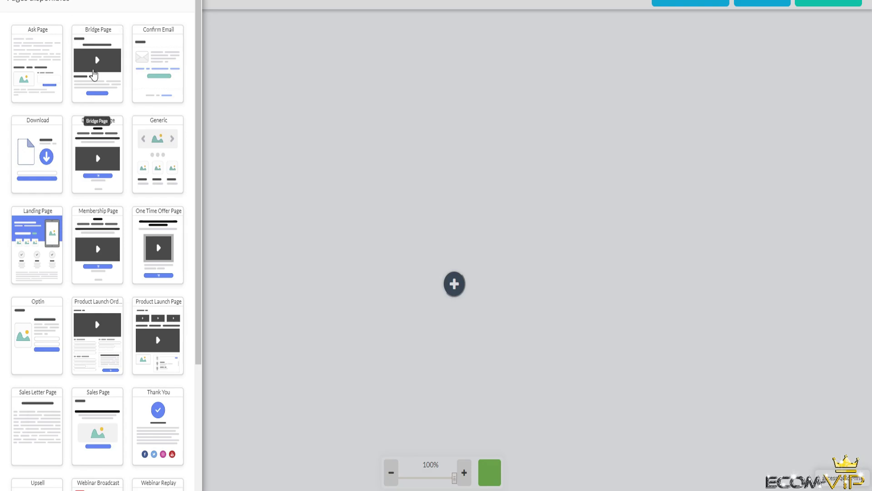
scroll(85, 110, down, 1)
scroll(85, 109, down, 2)
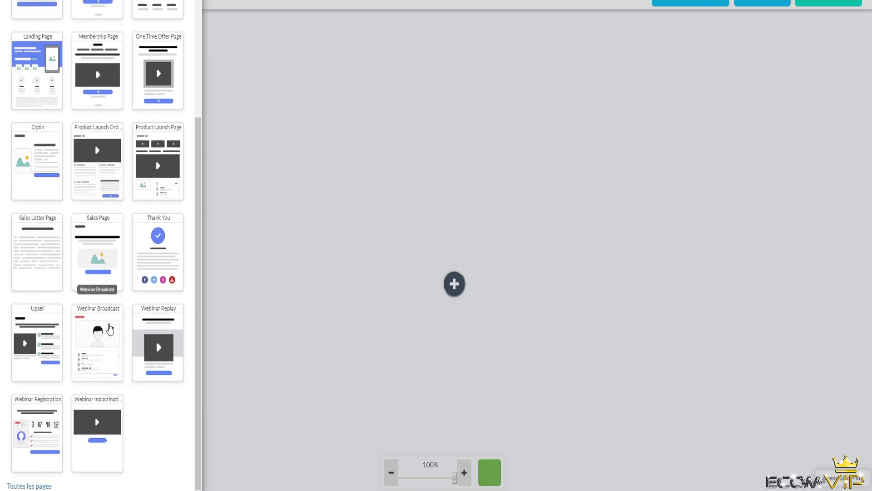
scroll(111, 331, up, 3)
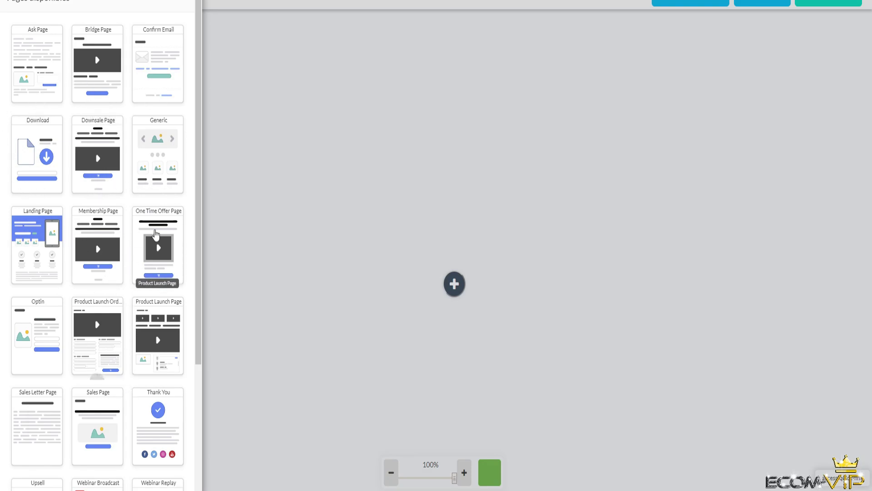
scroll(82, 349, down, 1)
scroll(82, 349, down, 4)
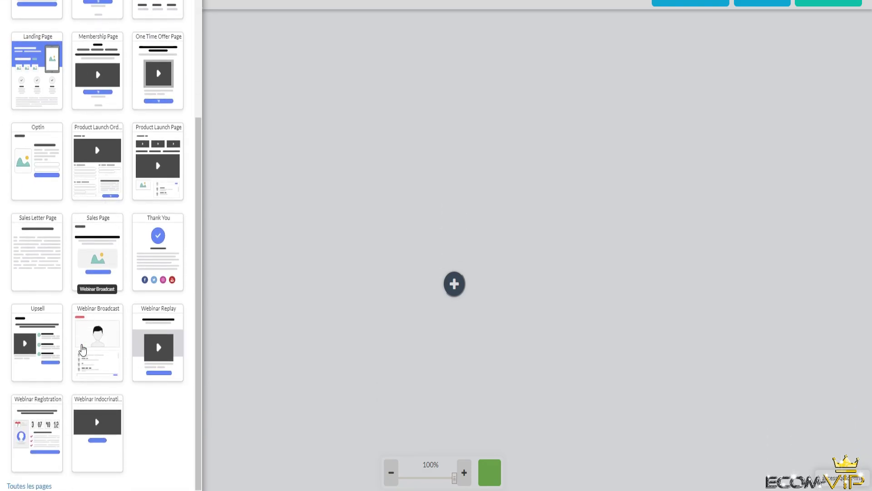
scroll(155, 321, up, 4)
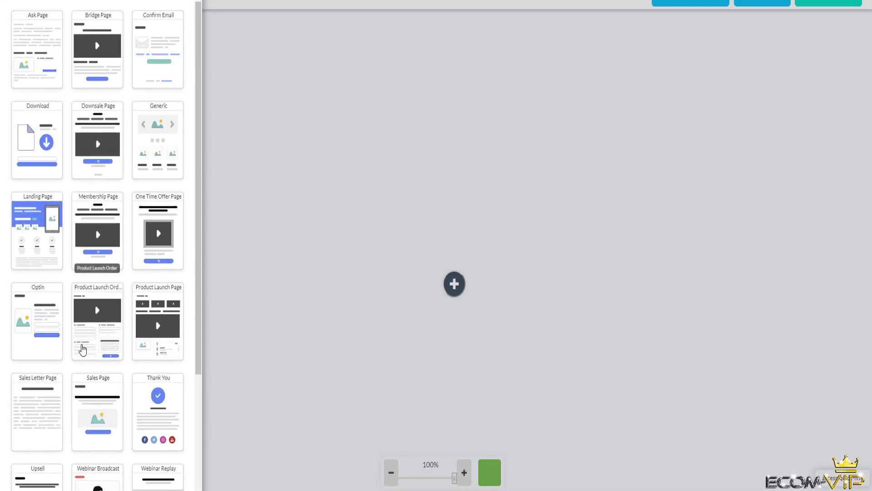
click(47, 305)
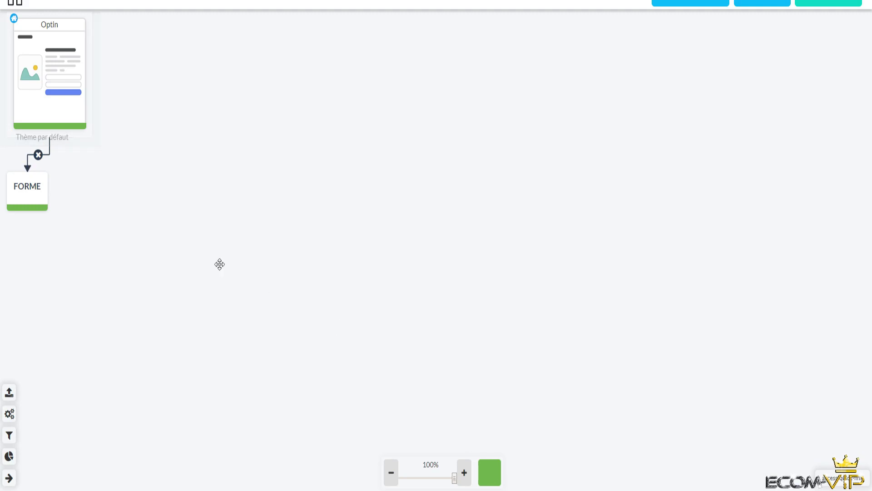
drag(30, 189, 268, 300)
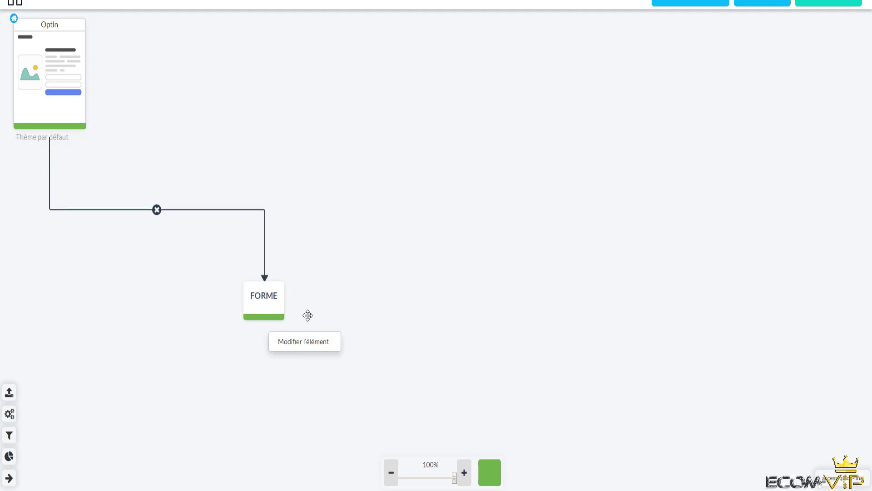
Apply the Optin Fitness Theme to the Optin page
mouse_move(72, 91)
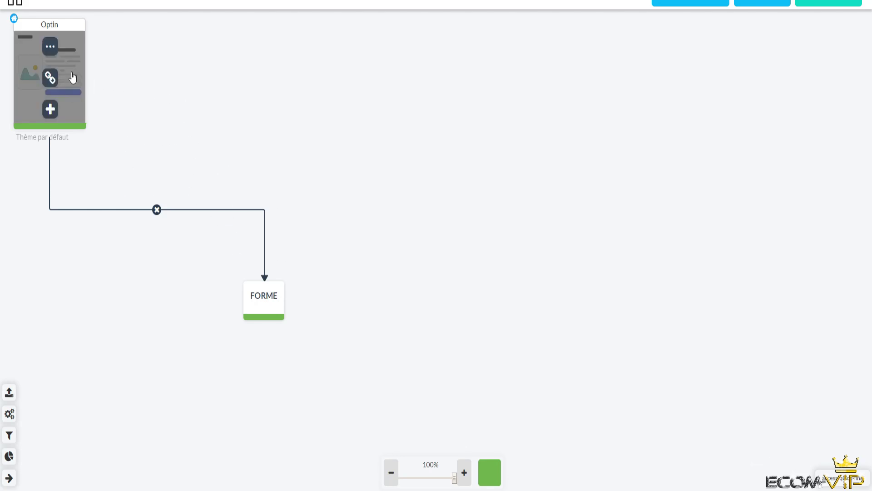
click(50, 47)
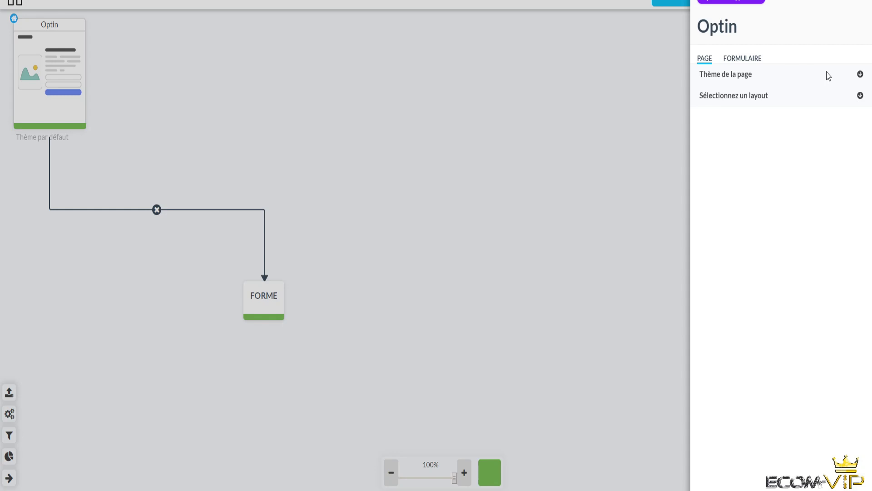
click(860, 74)
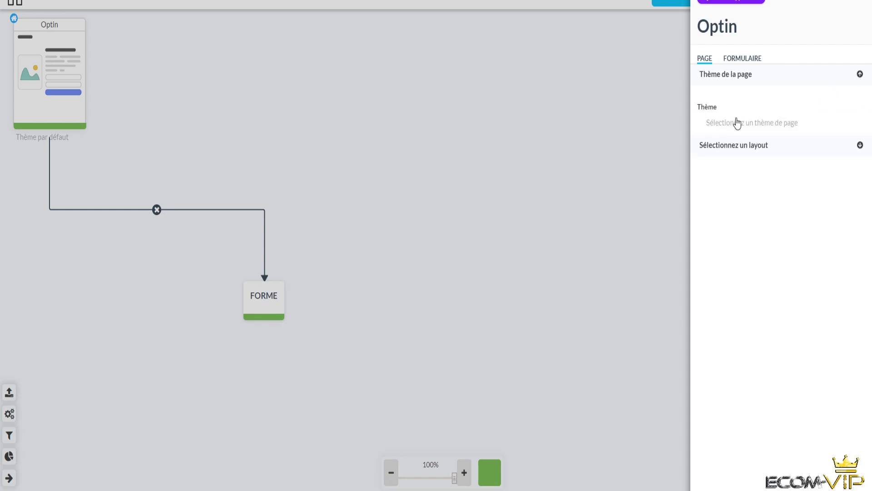
click(737, 122)
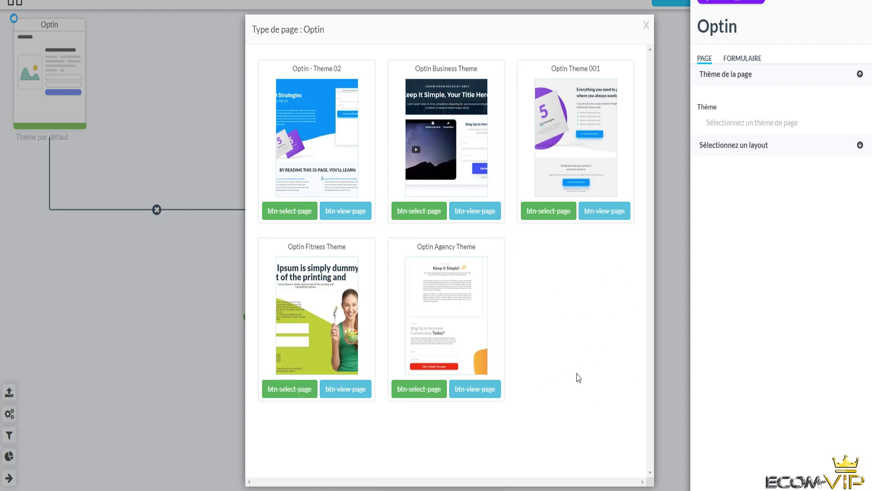
click(303, 394)
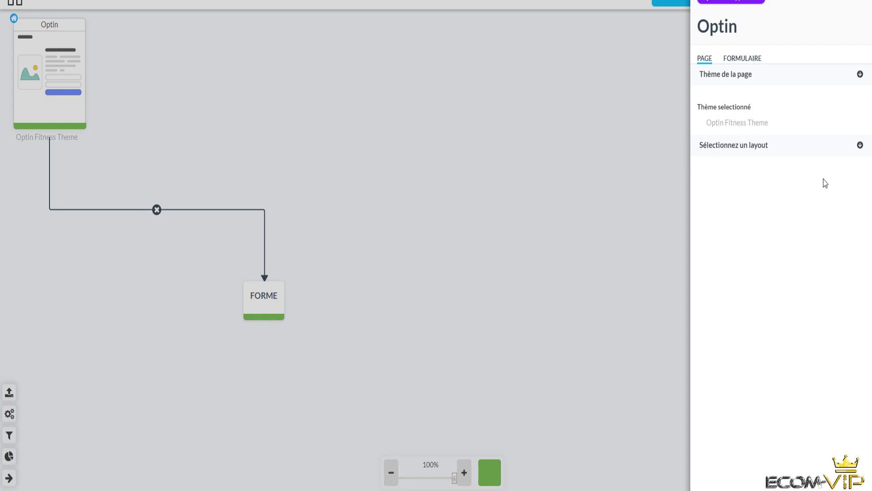
Review the Optin page's form settings and pop-up options, and close its settings
click(734, 59)
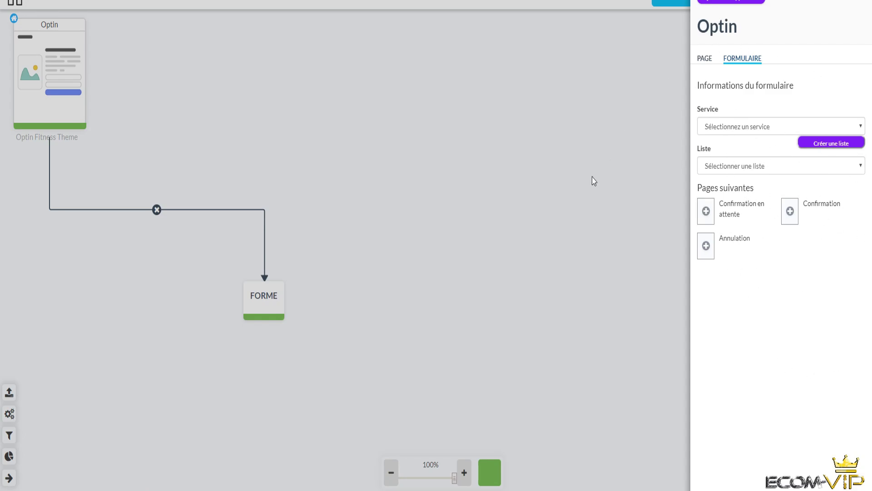
click(703, 59)
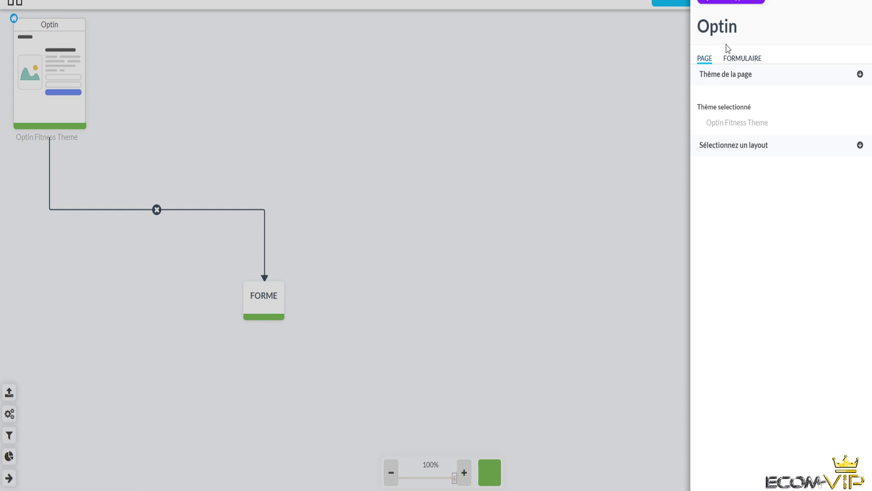
click(744, 6)
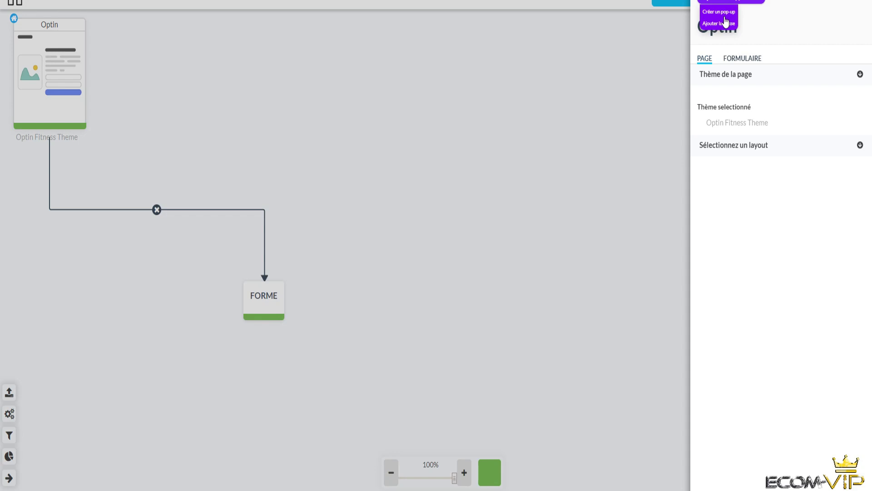
click(563, 307)
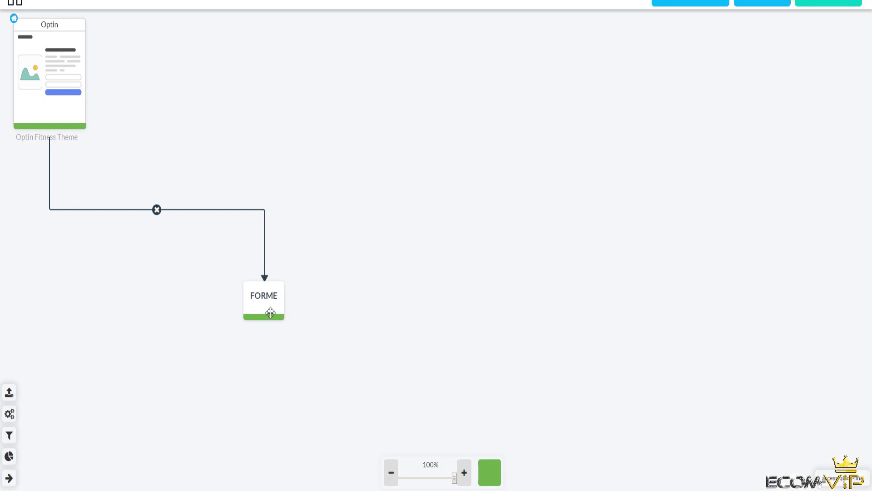
Connect the FORME element to the MailingBoss service and its Ecom VIP list
mouse_move(271, 310)
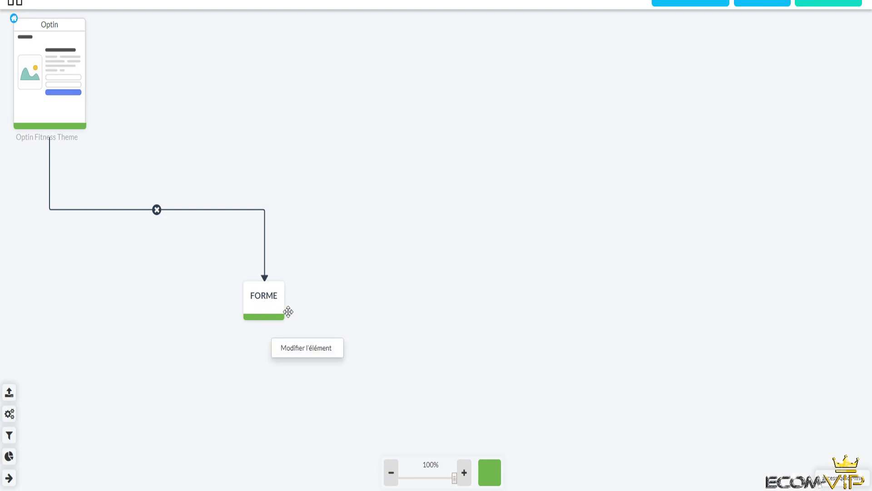
click(271, 305)
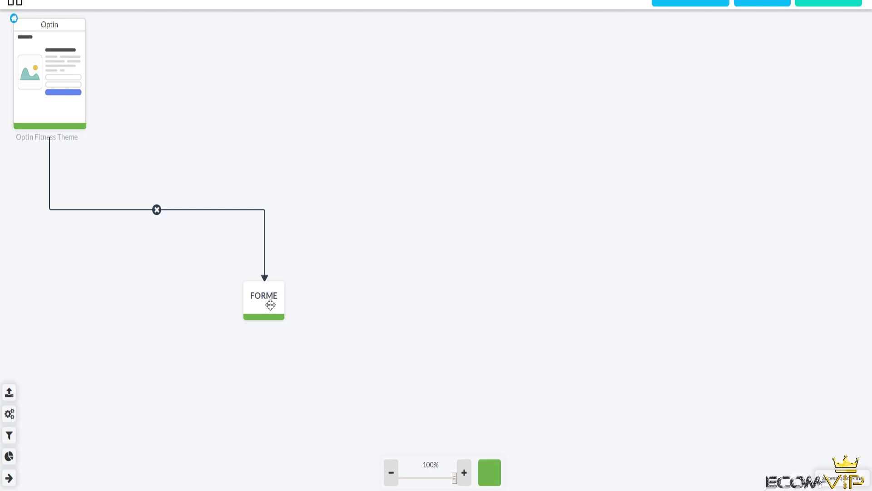
right_click(271, 305)
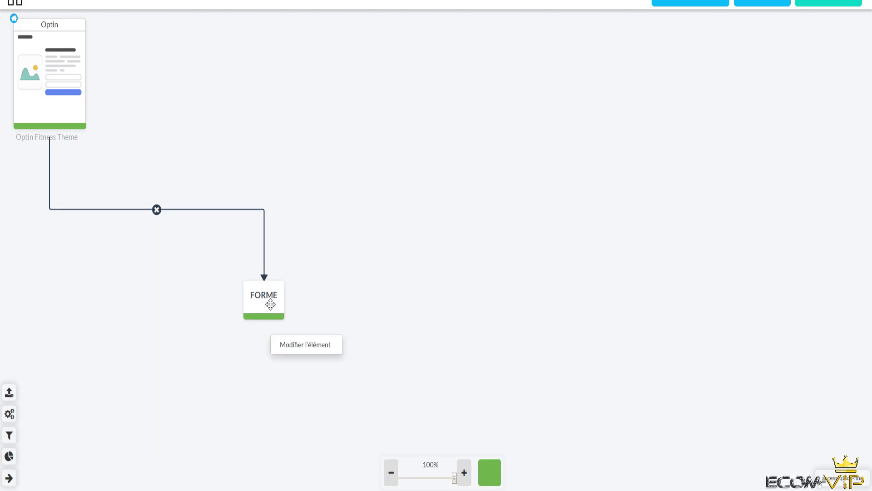
click(316, 343)
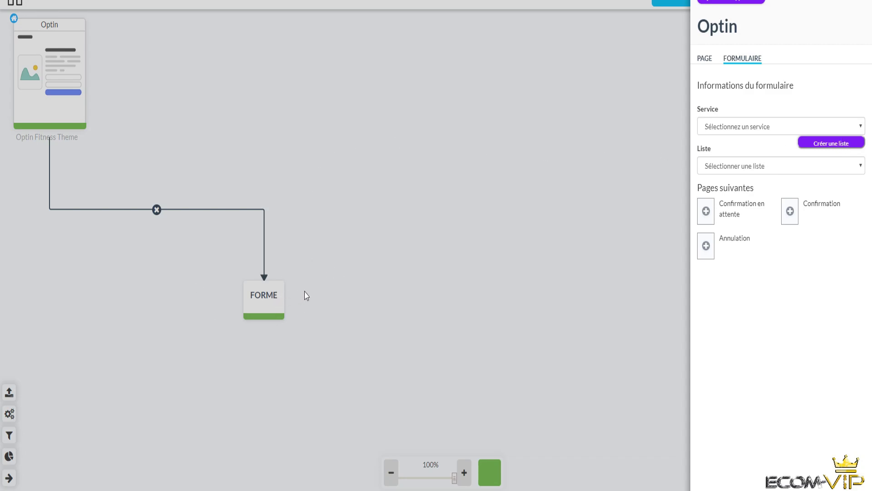
click(855, 128)
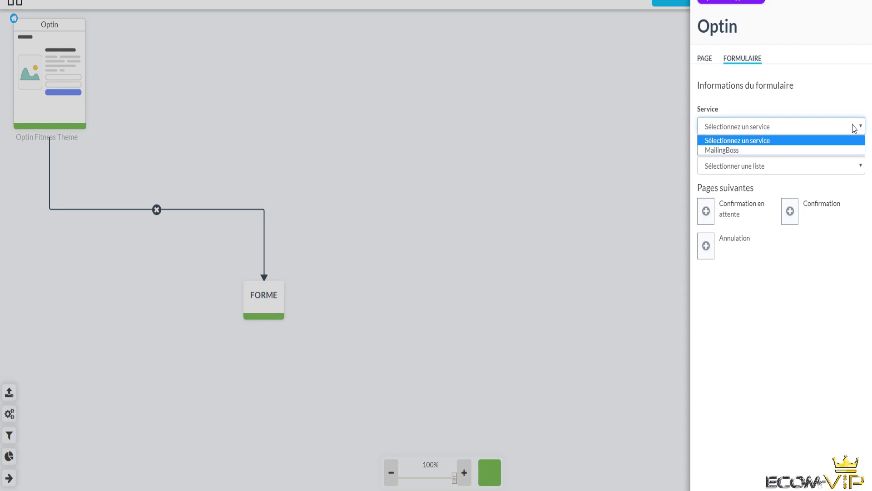
click(799, 151)
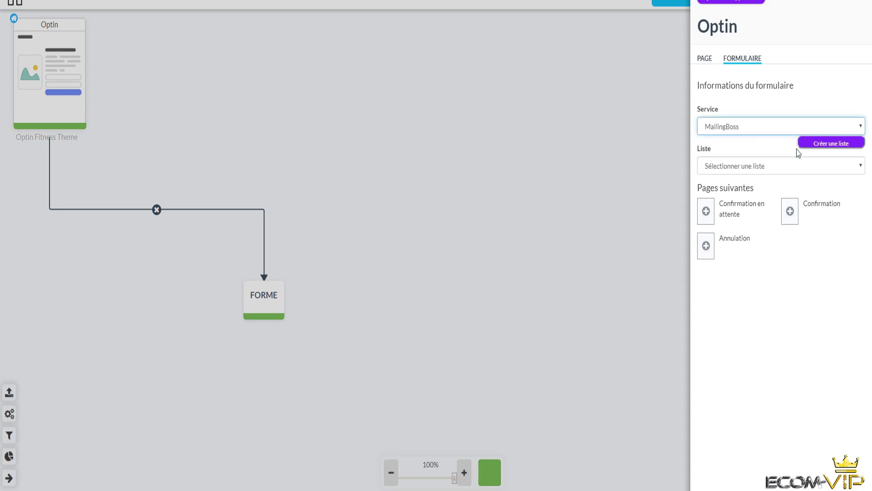
click(859, 125)
click(717, 151)
click(859, 166)
click(737, 178)
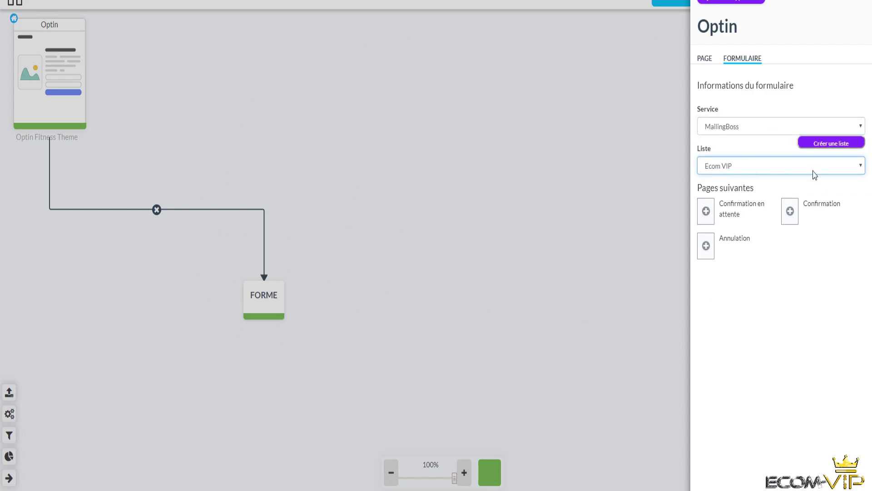
Add a Confirm Email page as the form's pending-confirmation page and place it above and to the right of FORME
click(706, 211)
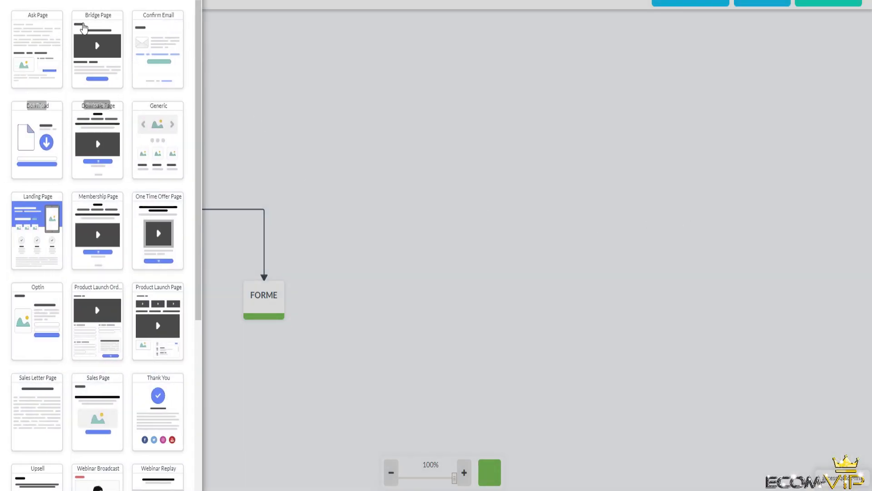
click(162, 37)
drag(509, 310, 494, 96)
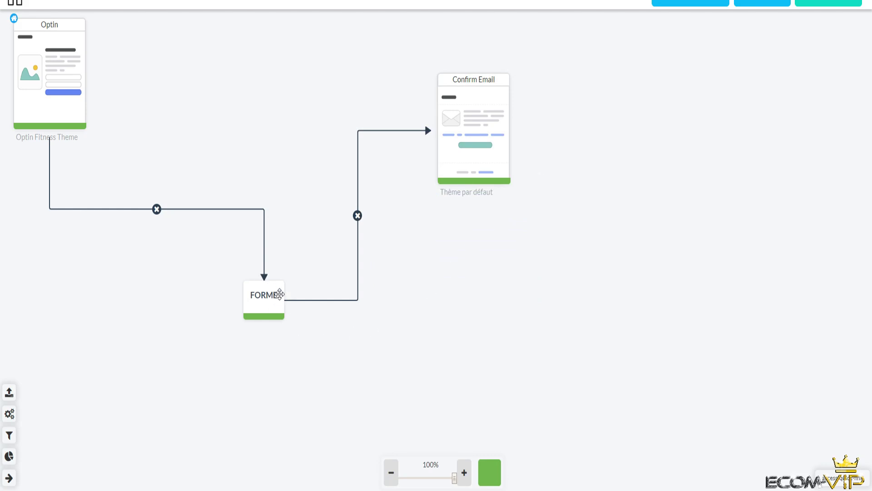
Add a Download page as the form's confirmation page and place it below and to the right of the Confirm Email page
click(274, 293)
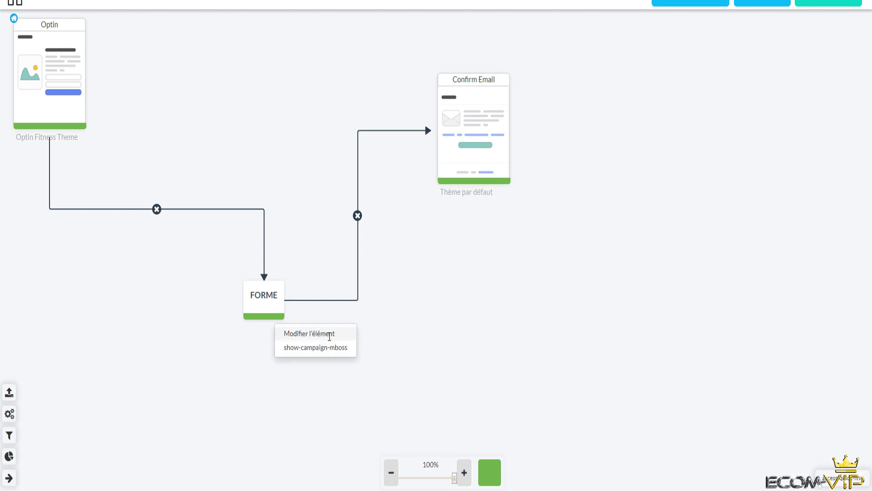
click(329, 333)
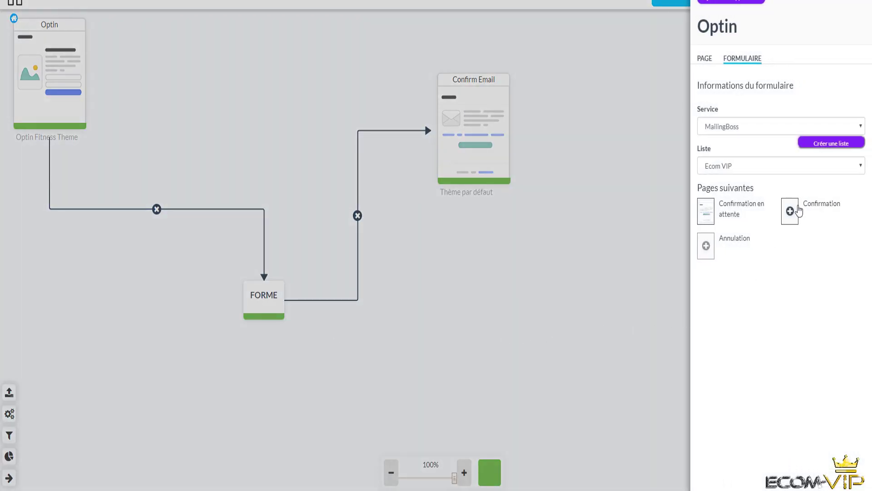
click(797, 210)
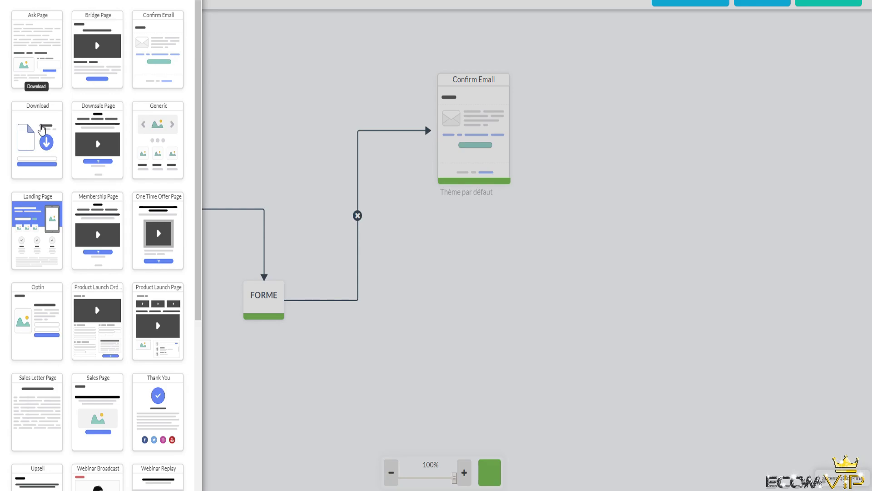
click(37, 131)
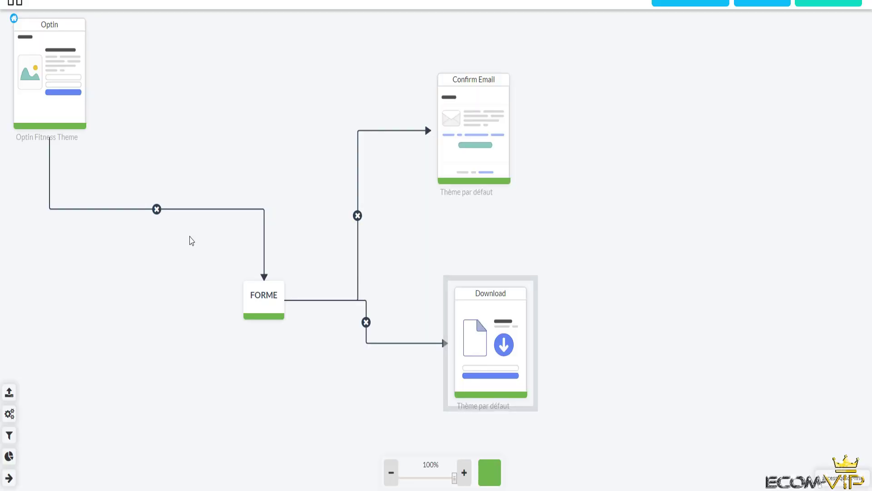
drag(517, 311, 586, 282)
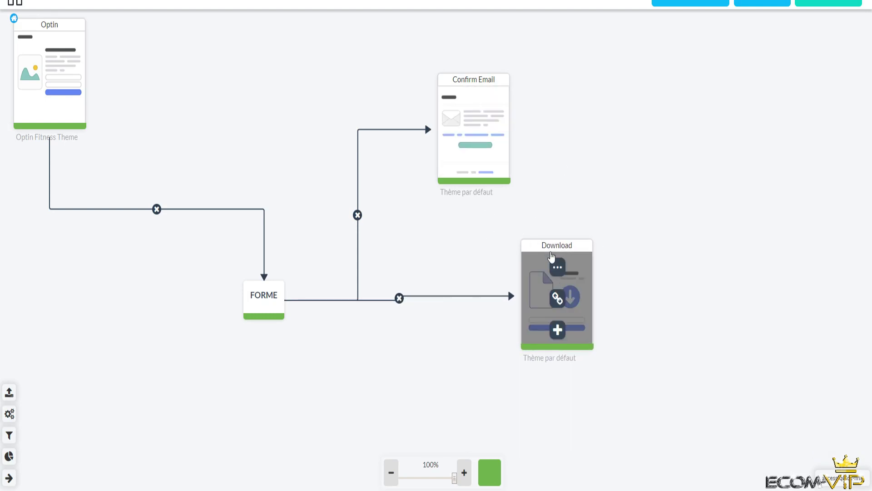
Apply the Confirm Email Fitness Theme to the Confirm Email page and close its settings
mouse_move(485, 135)
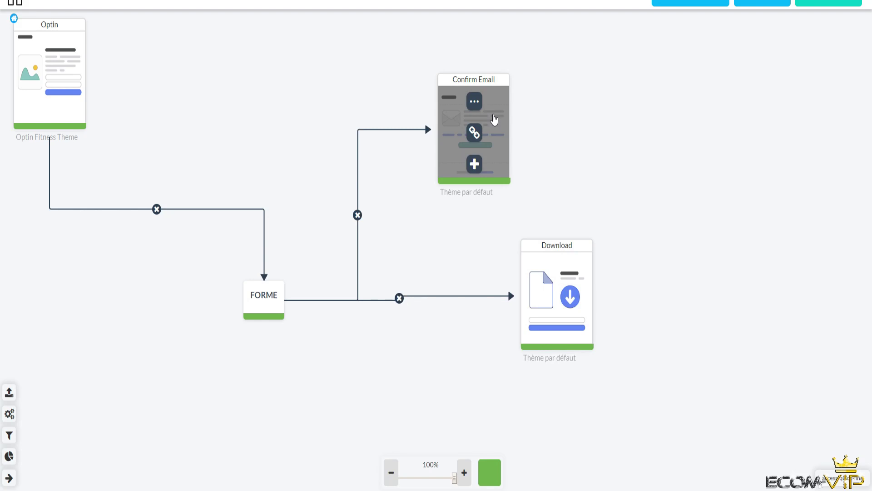
right_click(494, 120)
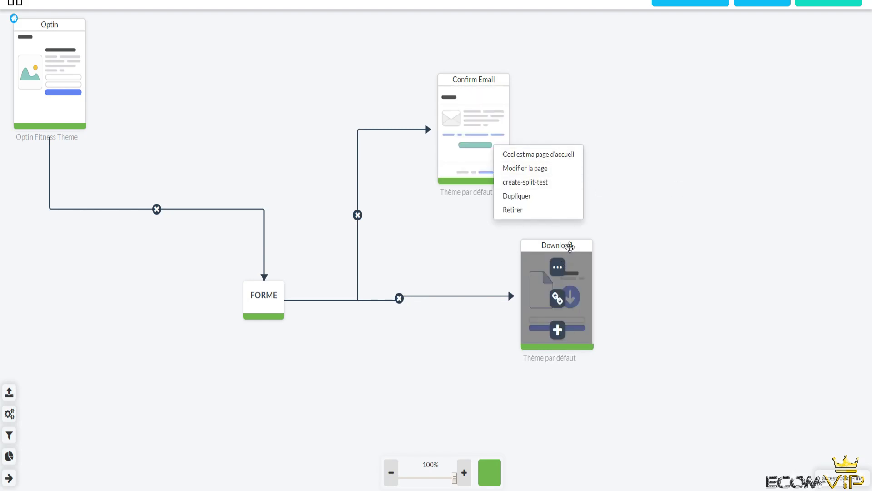
click(690, 235)
right_click(500, 162)
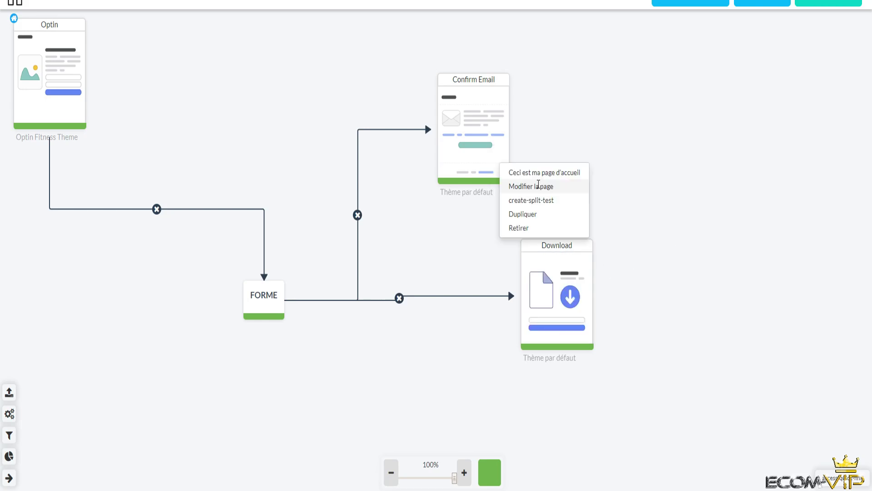
click(538, 185)
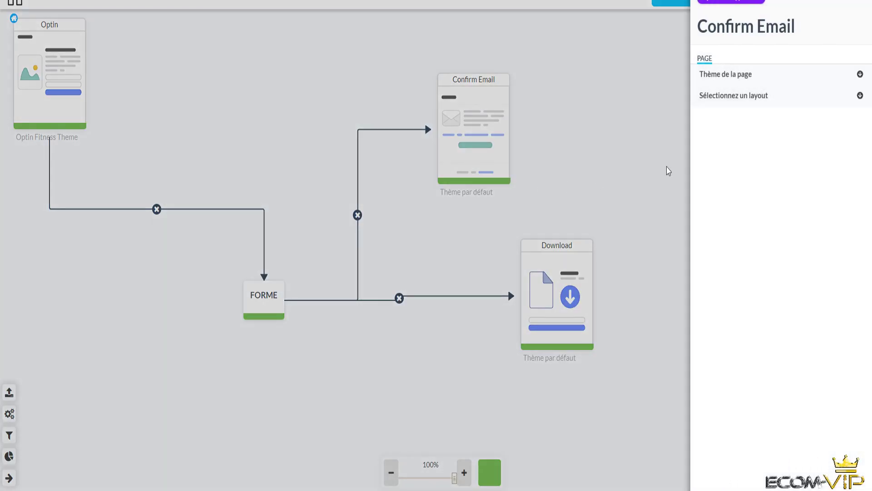
click(860, 75)
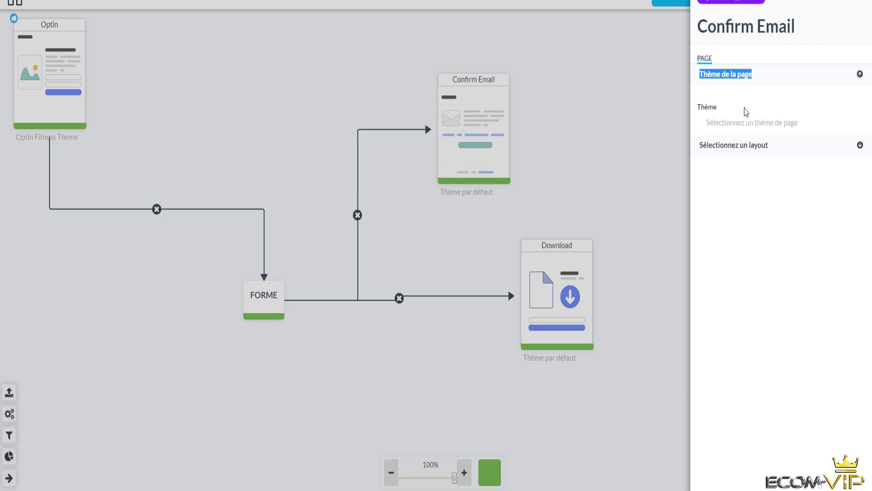
click(715, 115)
click(720, 124)
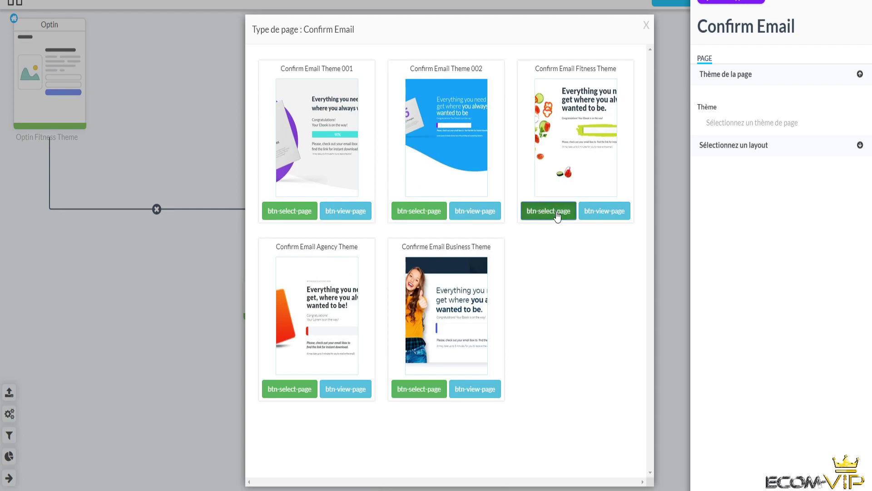
click(558, 213)
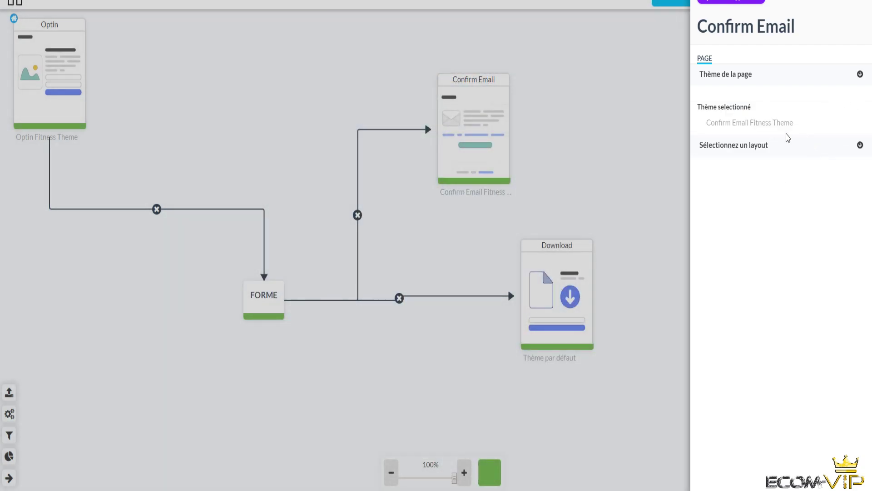
click(633, 186)
Shift the Download page slightly further right and apply the Download Fitness Theme to it
mouse_move(588, 259)
drag(590, 245, 617, 250)
click(585, 272)
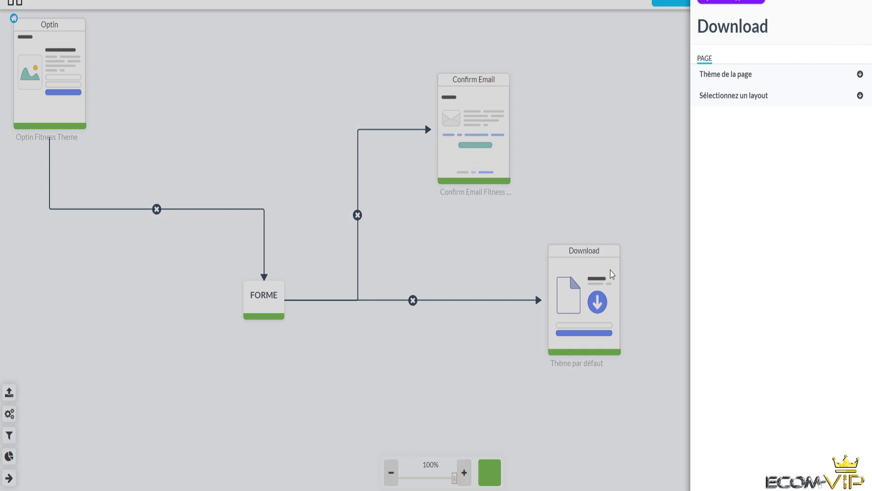
click(860, 75)
click(728, 123)
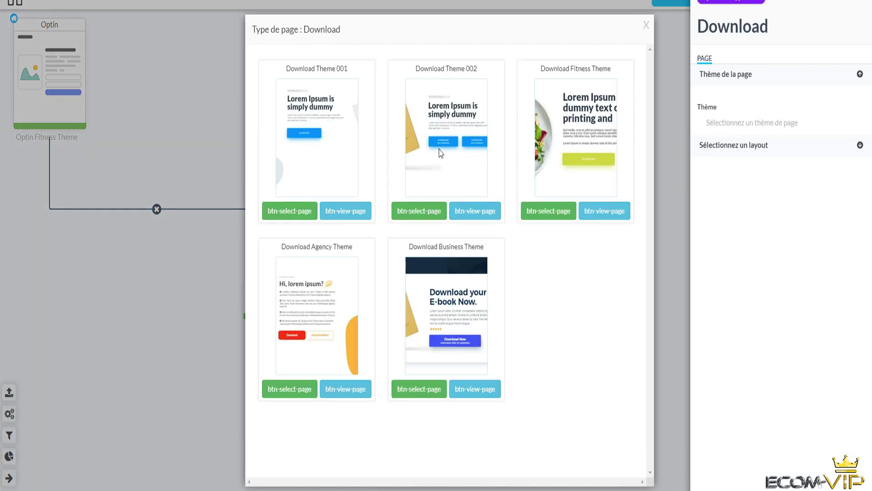
click(555, 214)
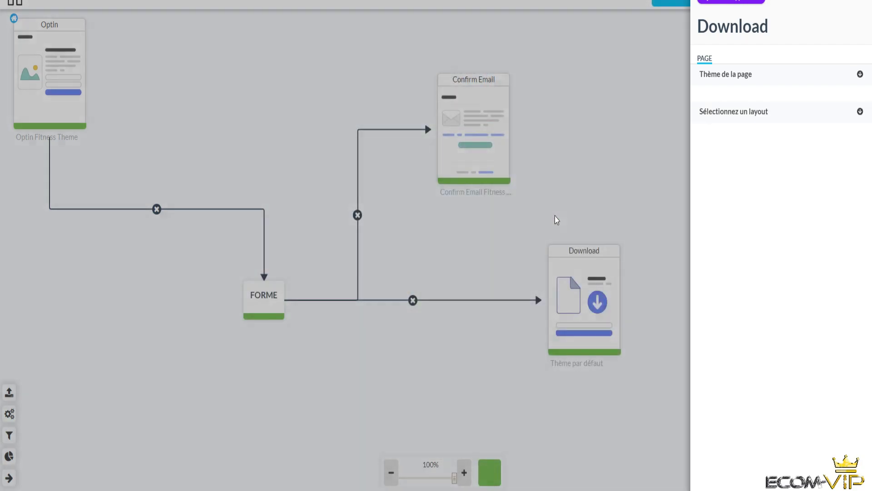
click(654, 232)
Add a Product Launch Page following the Download page and move it slightly up and closer to that page
mouse_move(586, 349)
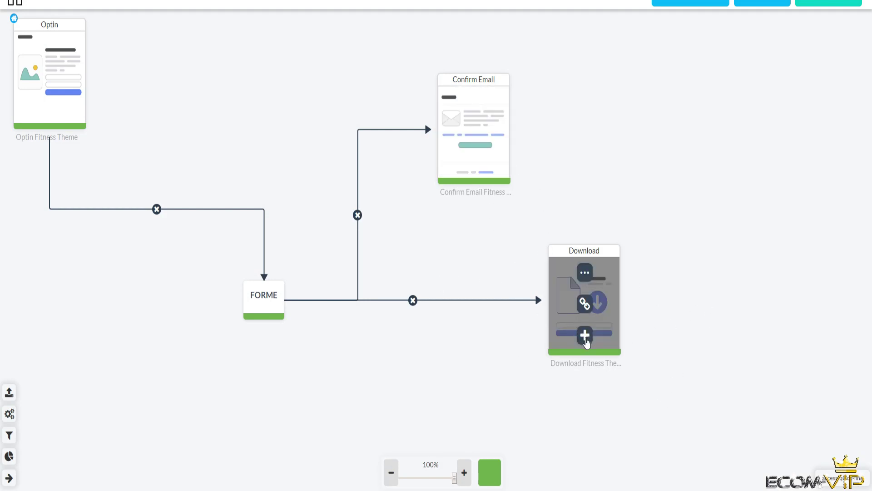
click(585, 335)
scroll(155, 222, down, 4)
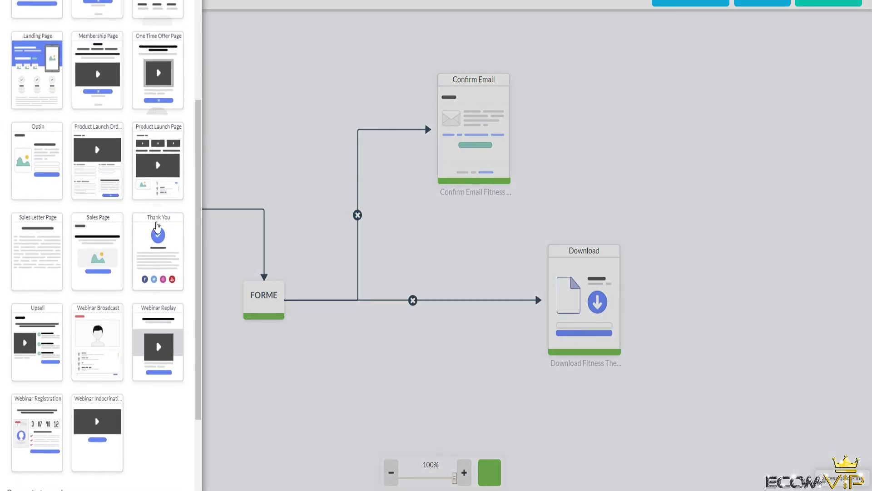
scroll(156, 222, down, 3)
scroll(156, 246, up, 5)
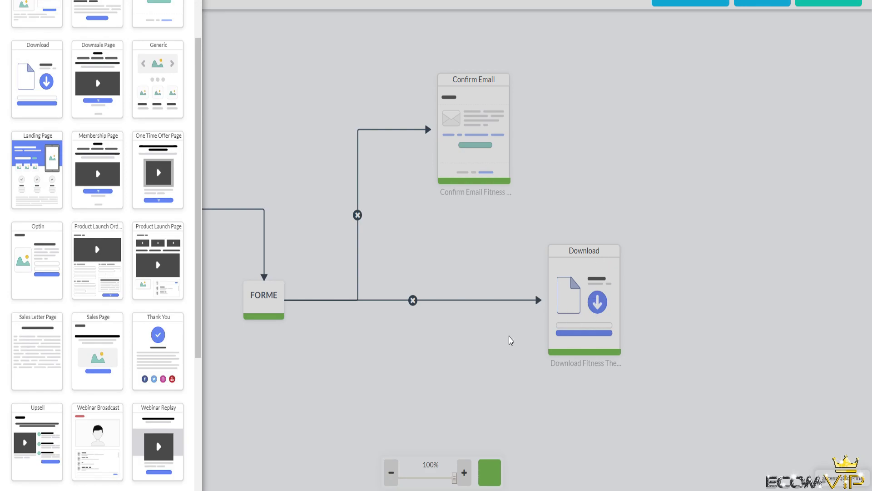
scroll(171, 323, up, 2)
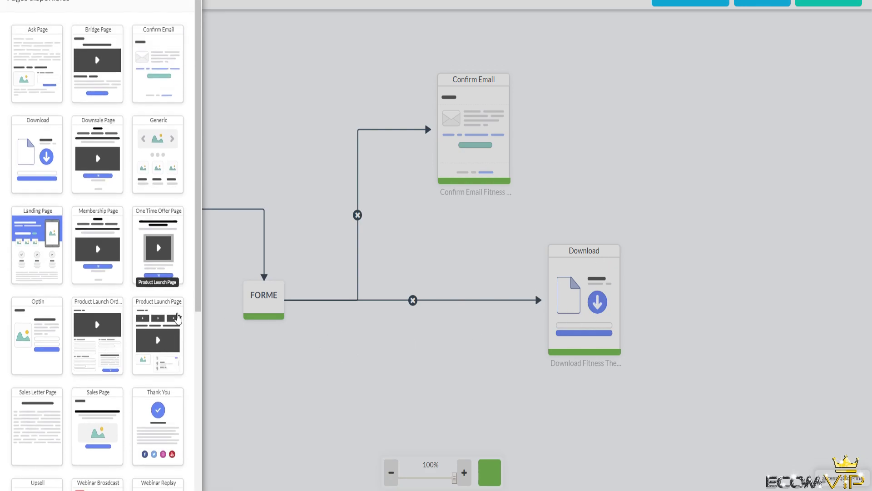
click(177, 318)
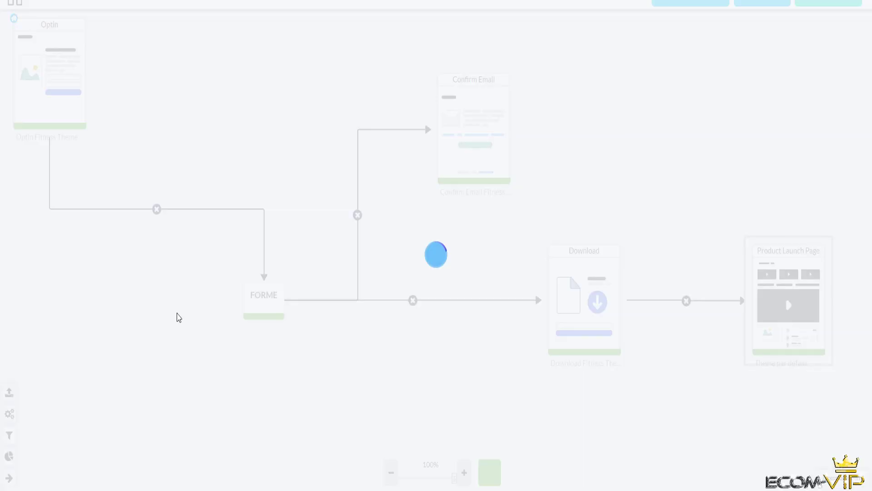
drag(823, 287, 802, 275)
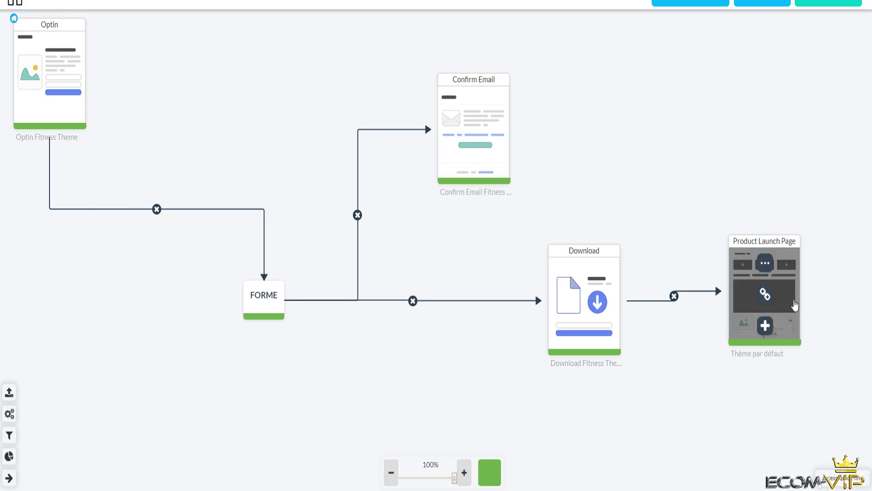
Reposition the Product Launch Page closer to the Download page and roughly level with it
click(391, 472)
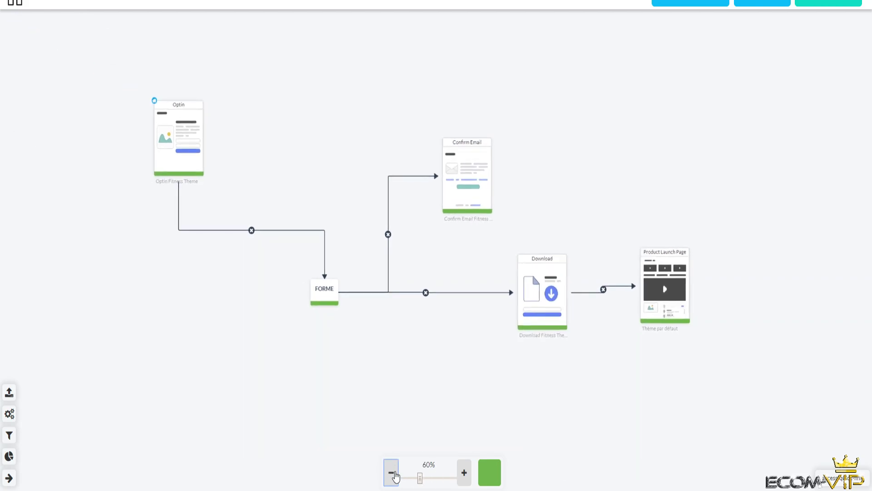
scroll(669, 292, up, 1)
mouse_move(641, 255)
drag(636, 270, 642, 276)
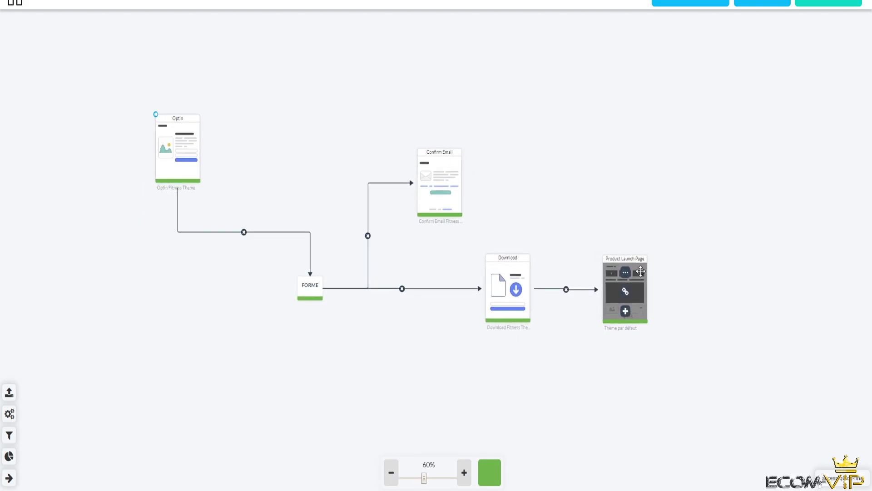
mouse_move(508, 260)
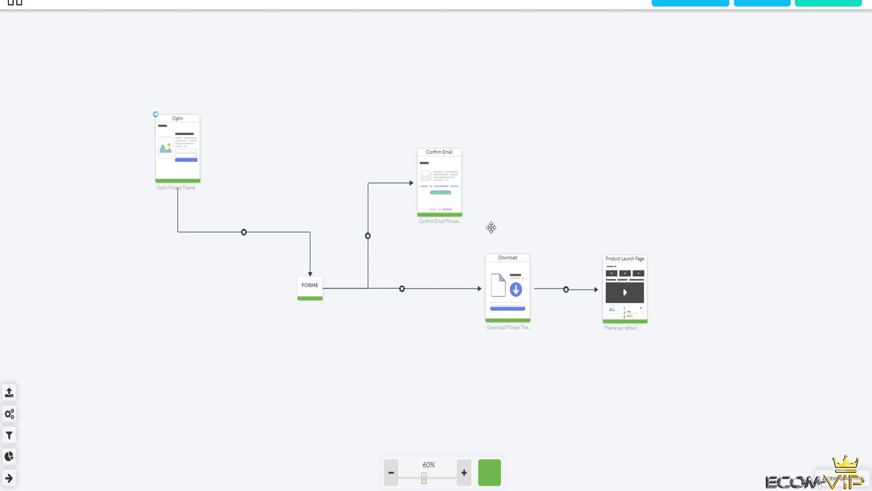
mouse_move(521, 318)
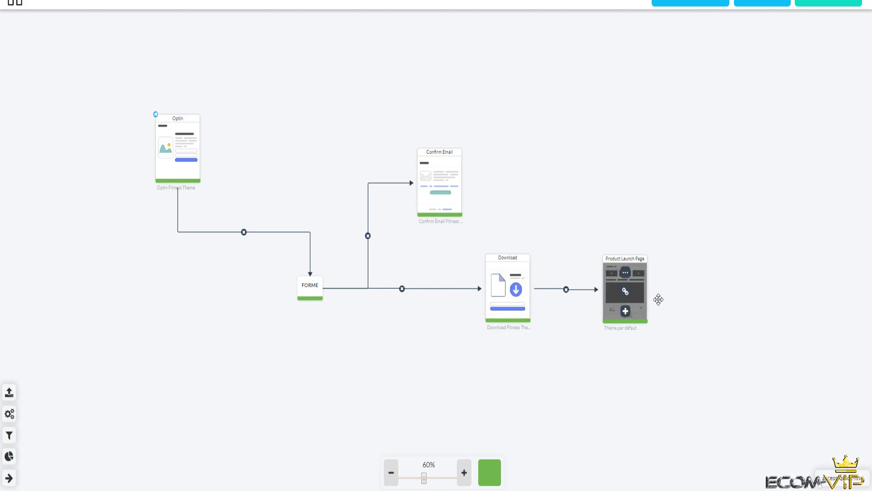
mouse_move(648, 279)
drag(647, 279, 640, 281)
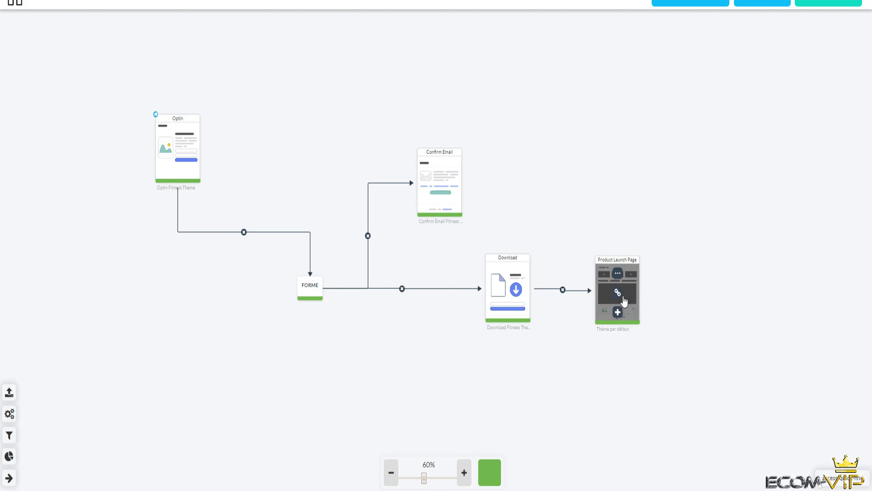
Add a second Product Launch Page following the first one and move it slightly closer to it
click(618, 313)
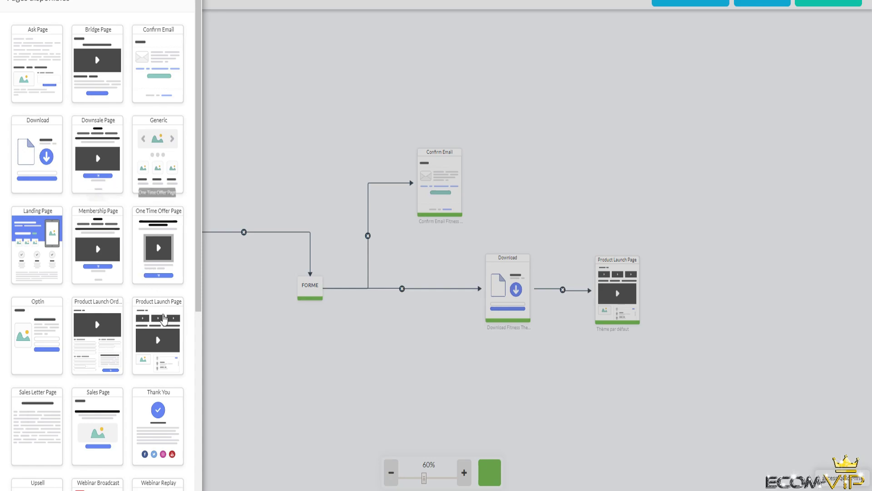
click(172, 326)
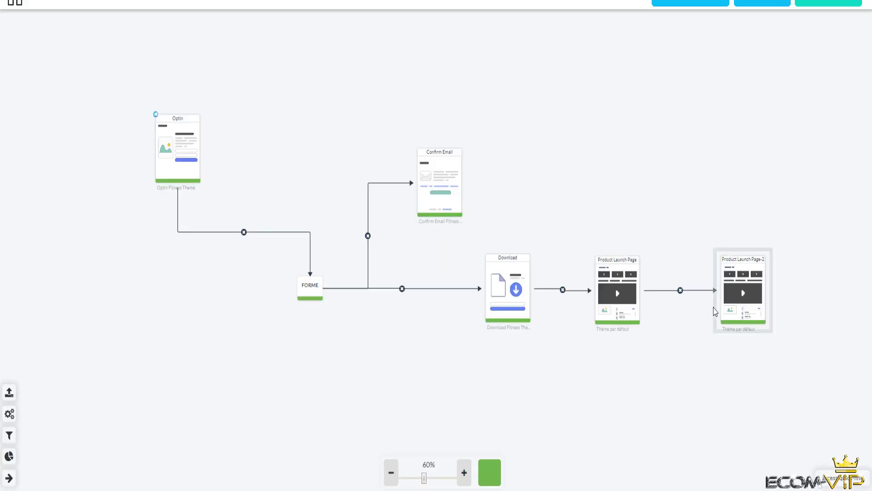
drag(761, 275, 754, 277)
Duplicate Product Launch Page-2, place the copy beside it, and remove the copy
right_click(756, 308)
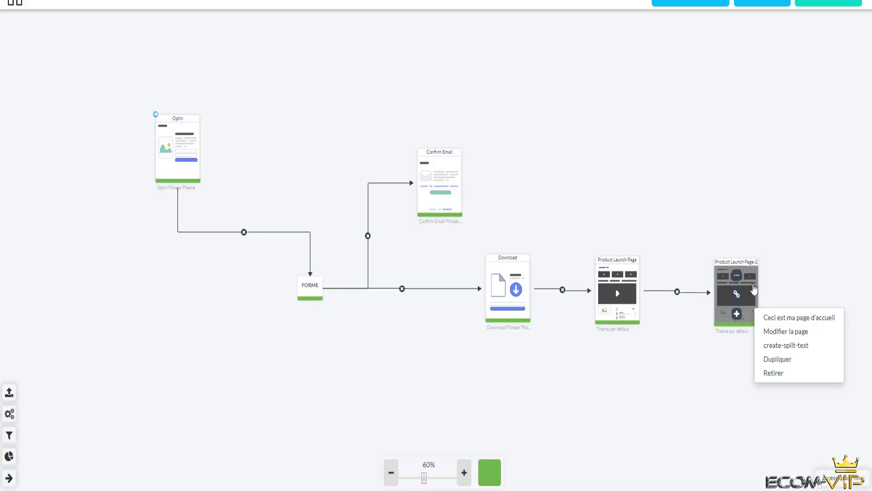
click(799, 360)
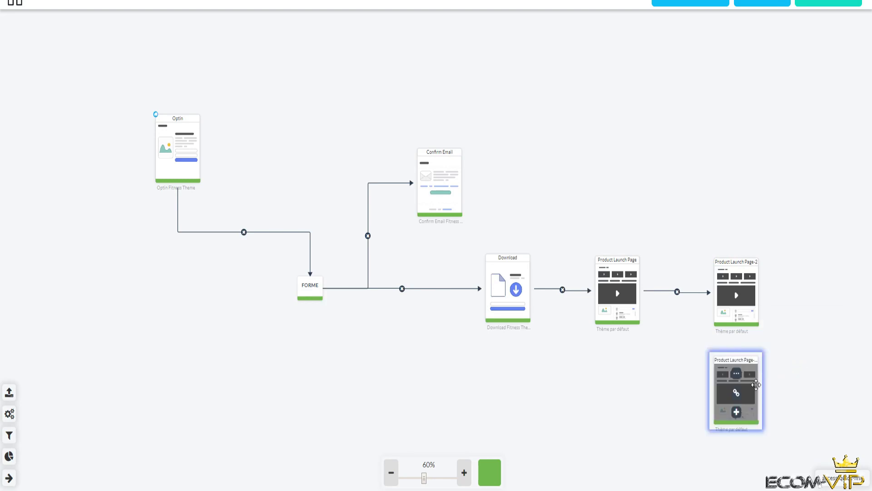
drag(758, 384, 827, 305)
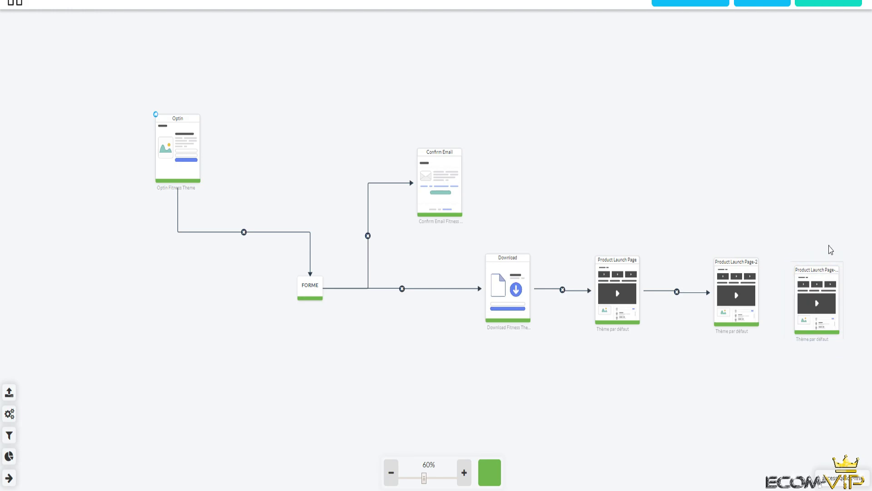
right_click(818, 313)
click(850, 386)
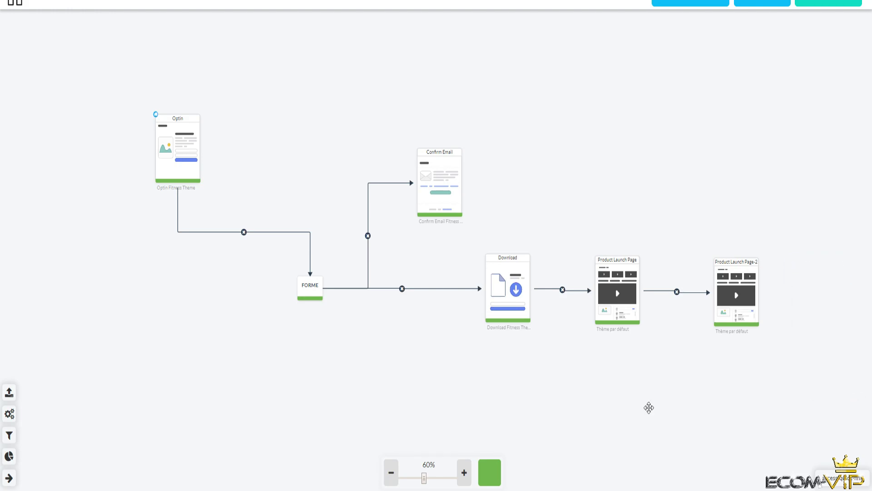
Reposition Product Launch Page-2 slightly higher than the first Product Launch Page
click(391, 473)
mouse_move(697, 278)
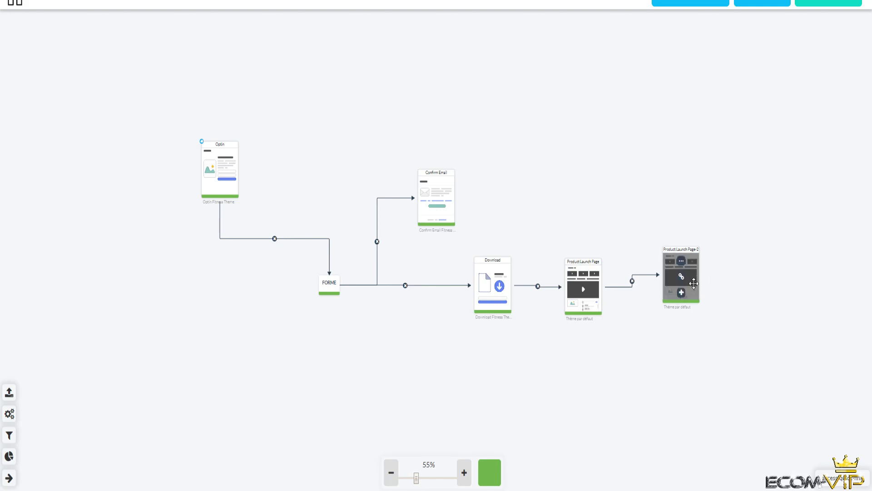
drag(694, 283, 695, 289)
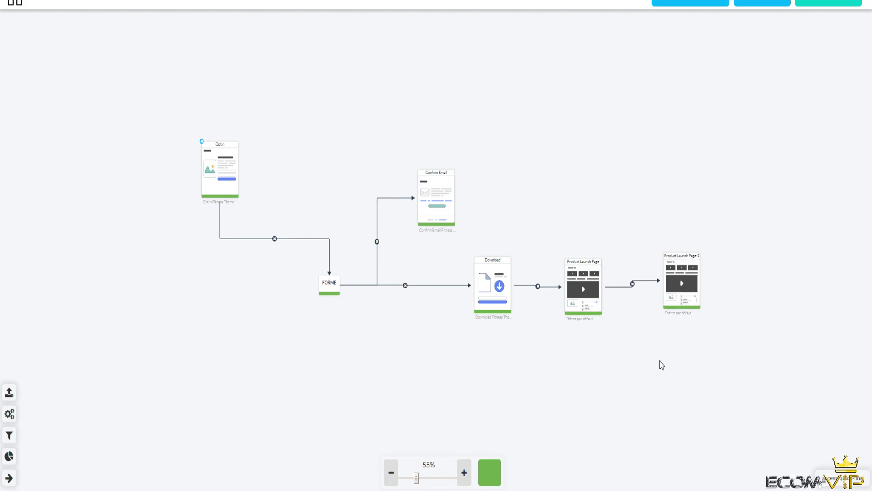
click(464, 471)
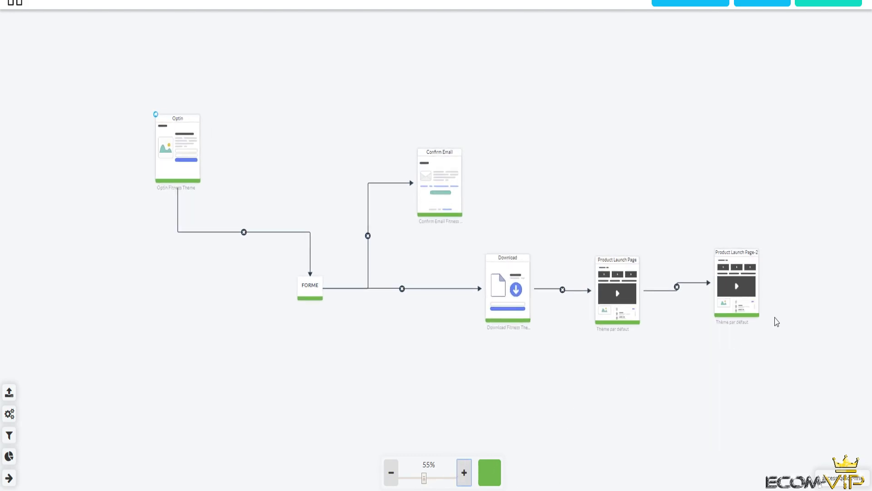
Add a Product Launch Order page following Product Launch Page-2
mouse_move(739, 300)
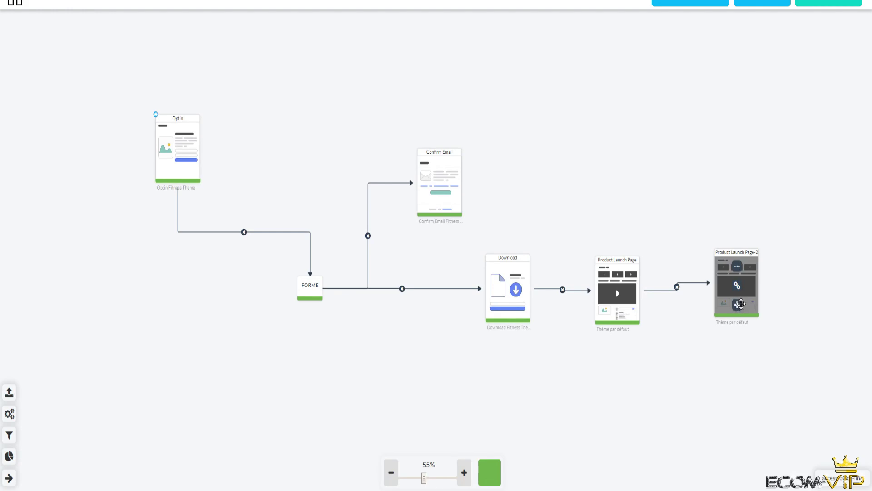
click(738, 305)
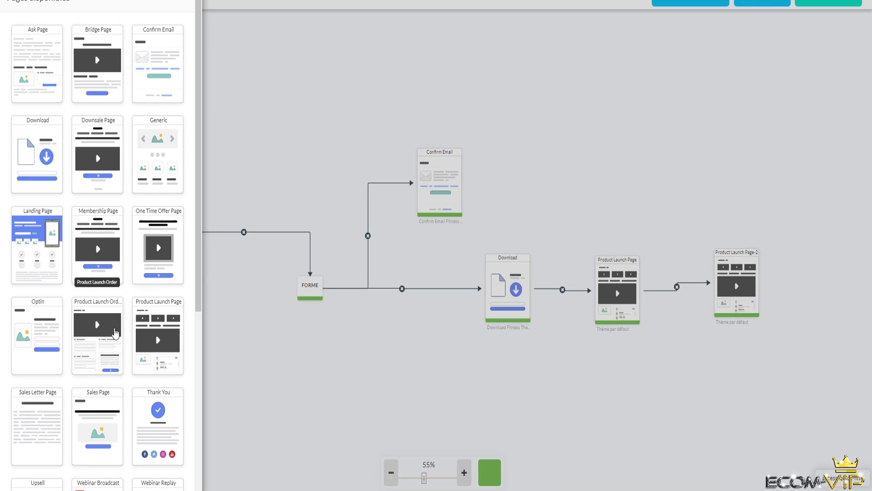
click(115, 333)
Rearrange the Download, two Product Launch and Product Launch Order pages into a compact staggered chain, with the payment element beneath the order page
drag(474, 289, 416, 366)
drag(604, 279, 510, 303)
drag(676, 271, 557, 330)
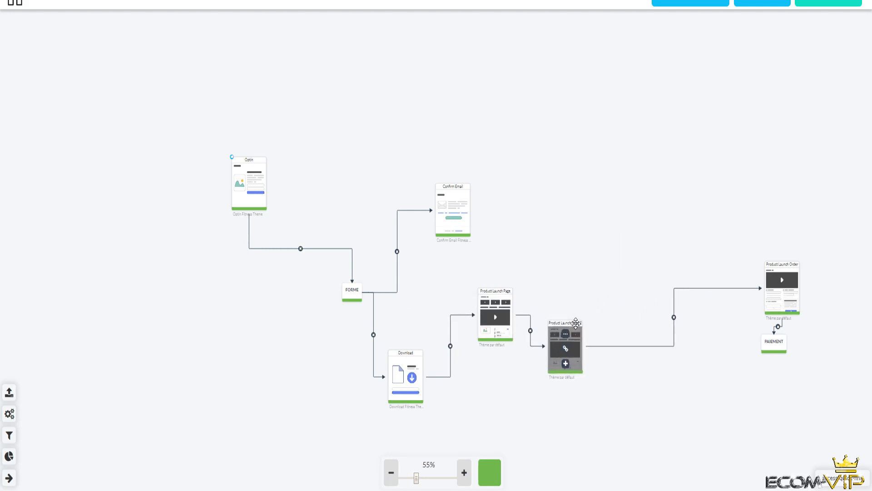
drag(794, 278, 675, 317)
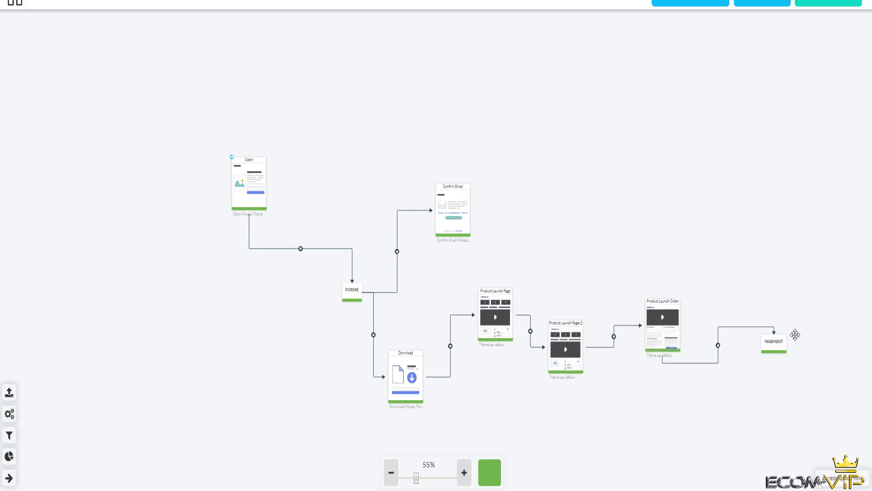
drag(781, 348, 665, 398)
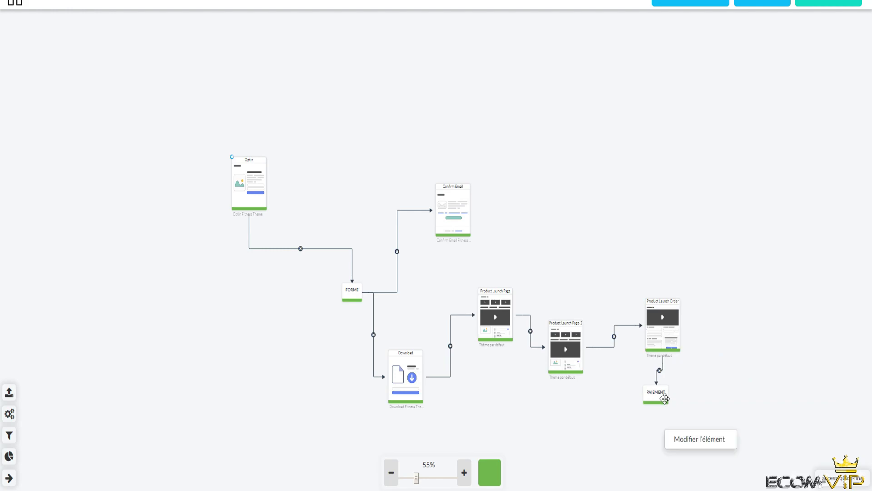
Review the payment settings of the Product Launch Order page, including the title, price and following pages, and close them
click(703, 445)
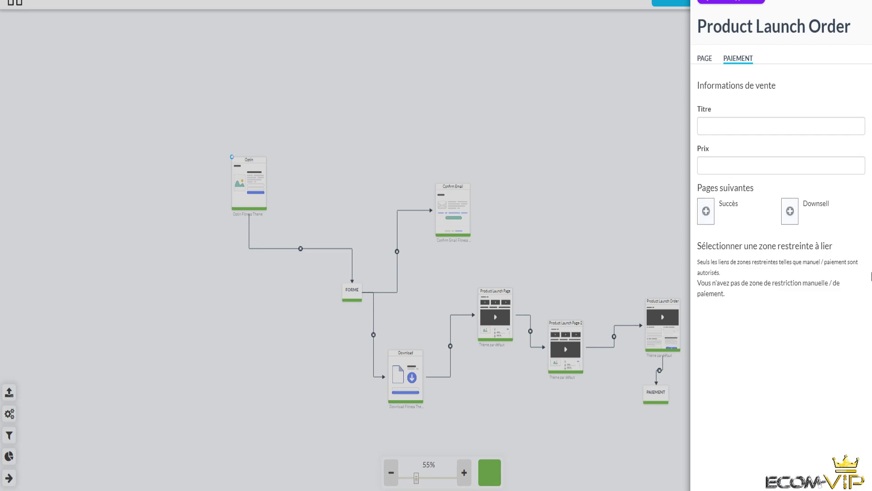
click(605, 173)
mouse_move(668, 343)
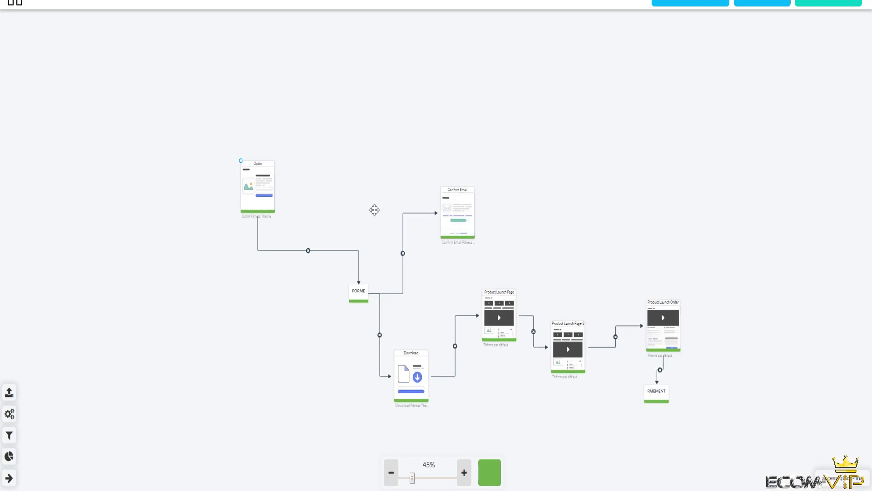
Move the Confirm Email page down closer to the form and place the Optin page just above the form
drag(275, 195, 279, 265)
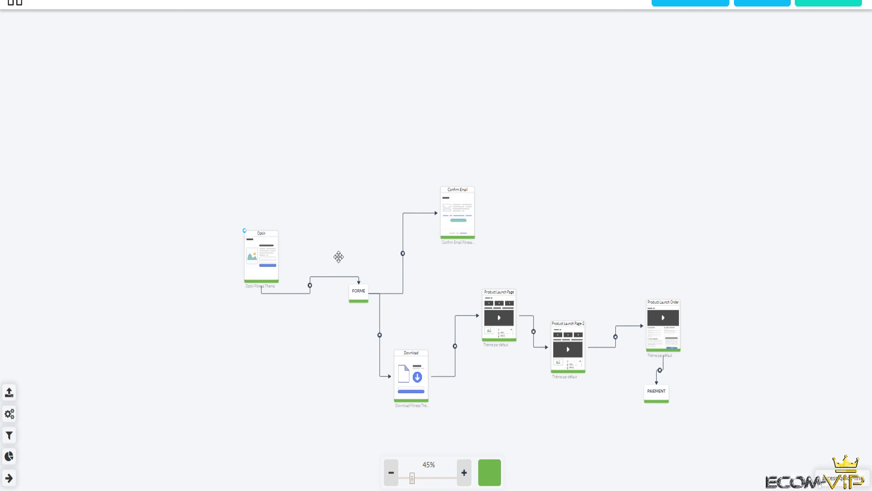
drag(465, 242, 447, 287)
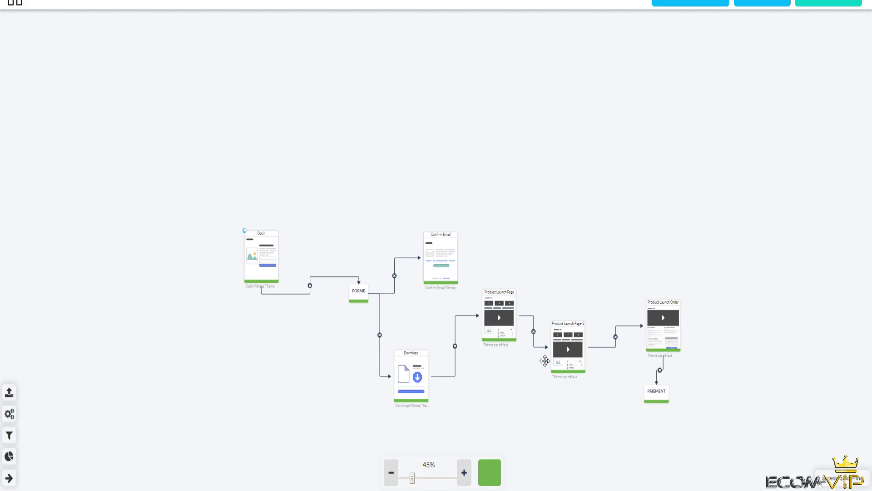
mouse_move(674, 347)
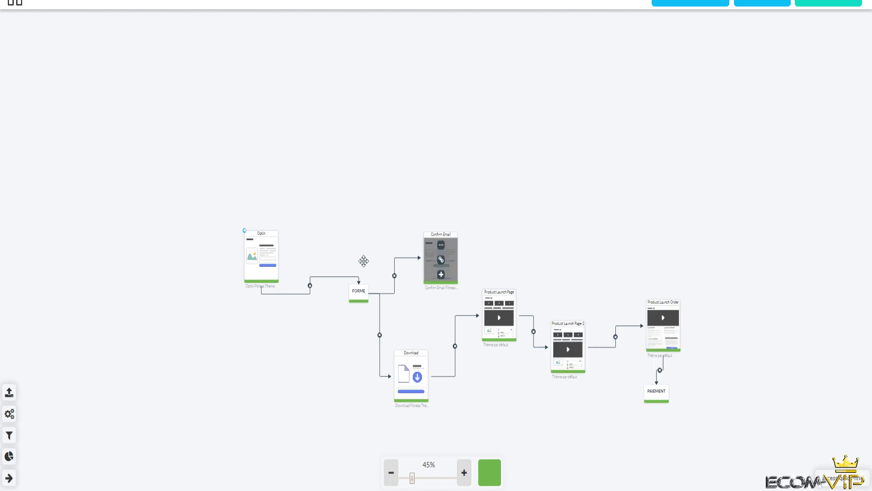
drag(275, 266, 364, 217)
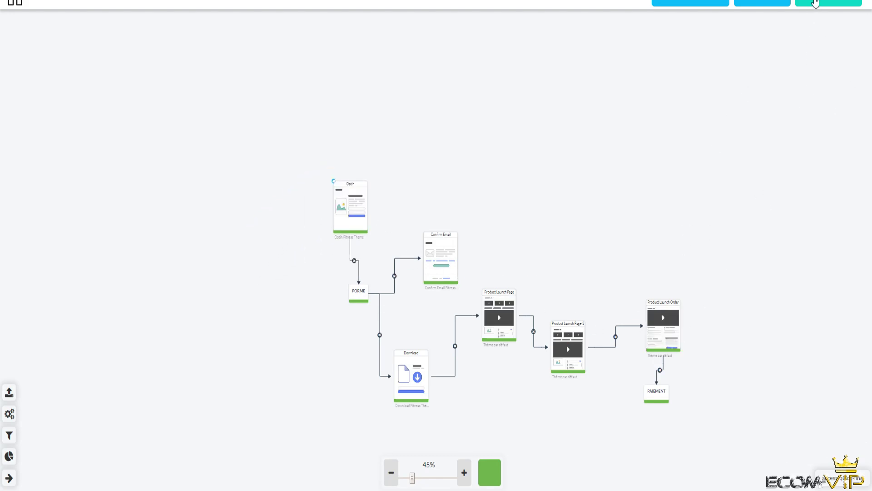
Generate a website from the funnel with the site name demotuto
click(815, 2)
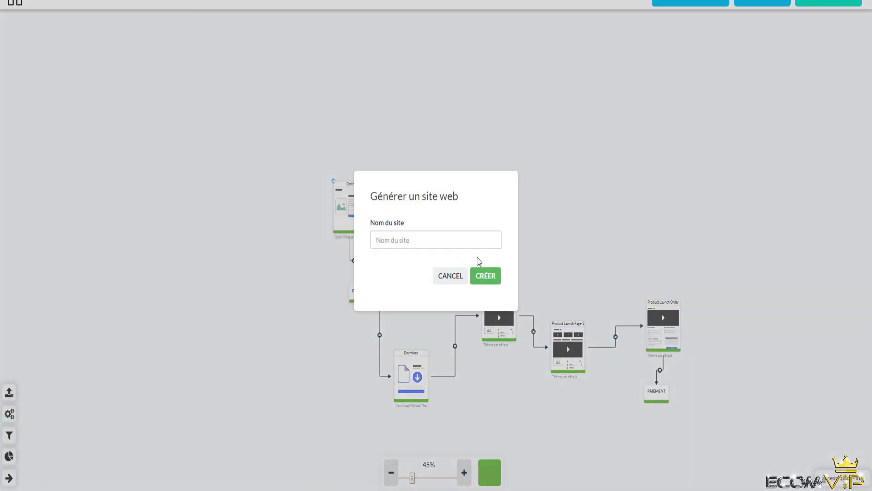
click(445, 240)
text(demotuto)
click(488, 278)
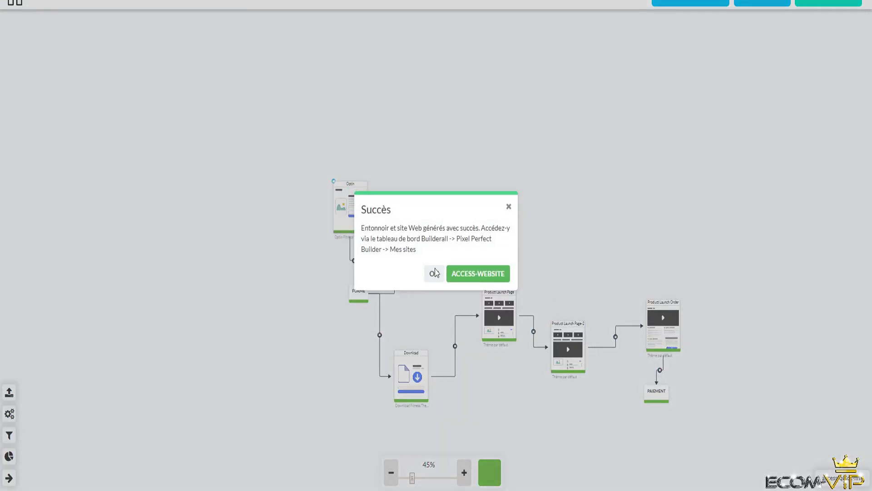
Open the generated website in the page editor and look over its Optin page from top to bottom
click(478, 273)
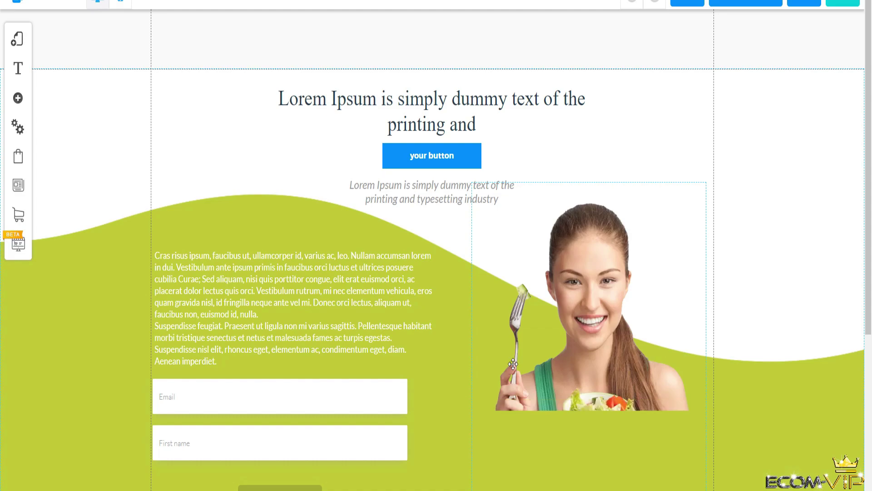
scroll(588, 292, down, 3)
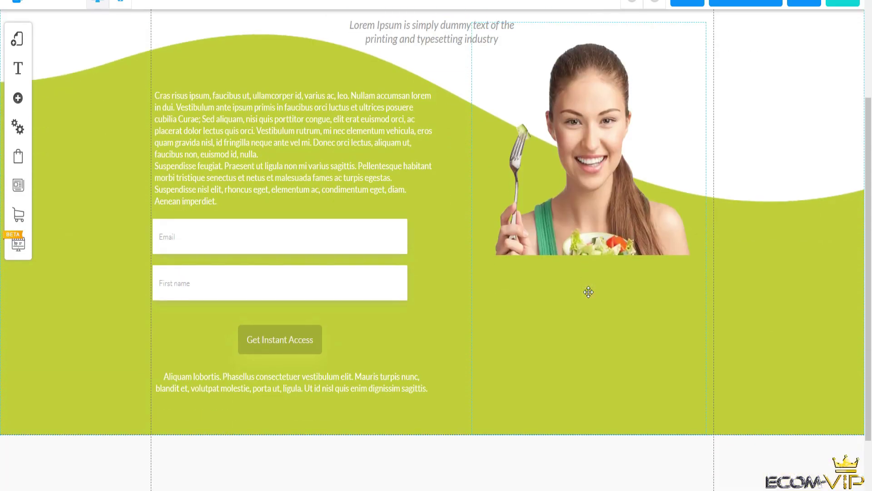
scroll(588, 292, up, 3)
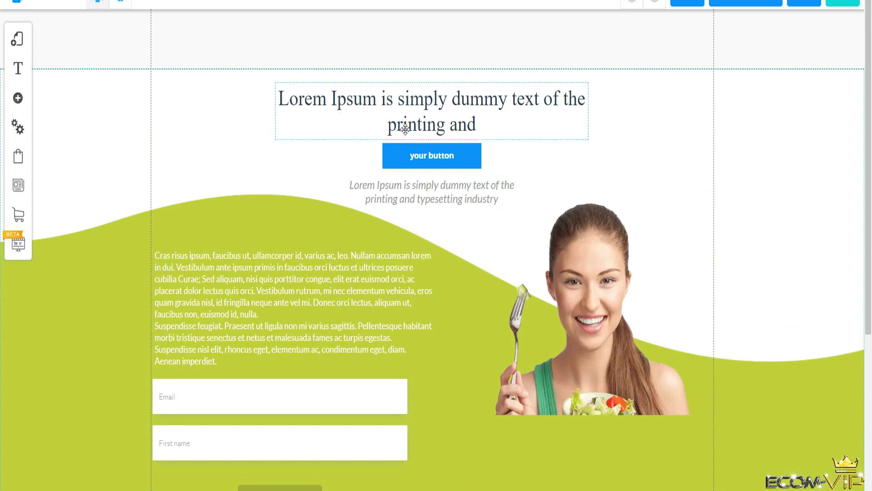
Switch to the Confirm Email page, raise its headline slightly and shift the salad bowl image toward the left edge
click(72, 4)
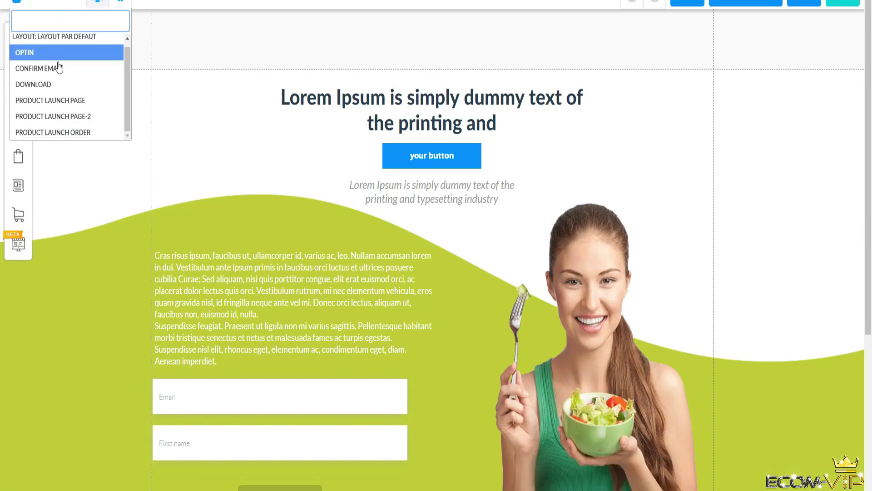
click(86, 75)
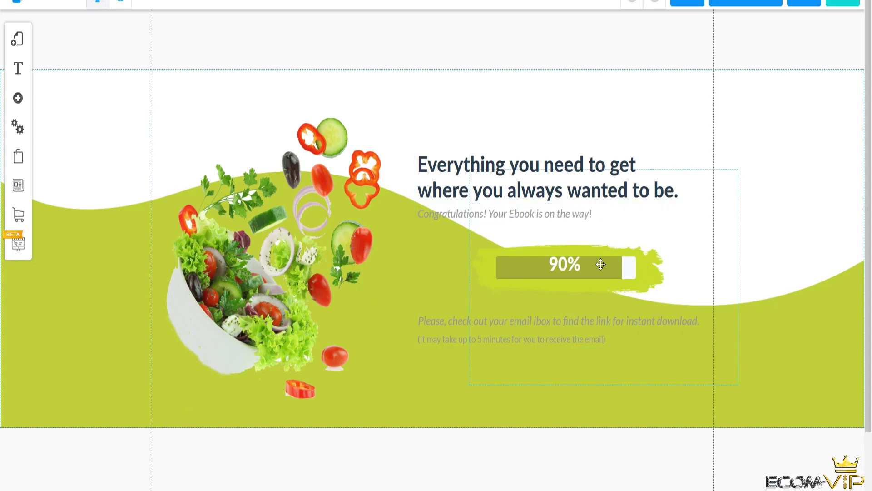
drag(461, 181, 475, 151)
drag(319, 271, 260, 259)
click(766, 388)
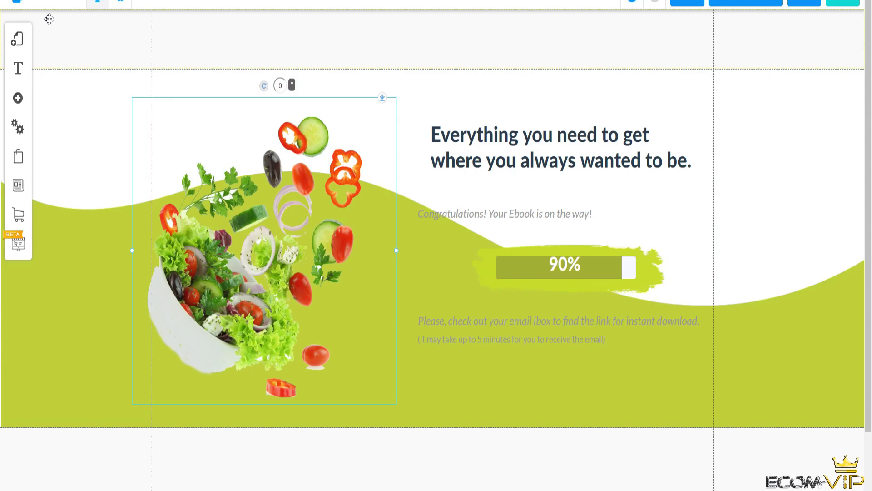
Switch to the Download page and shift the salad plate image slightly down and to the left
click(51, 5)
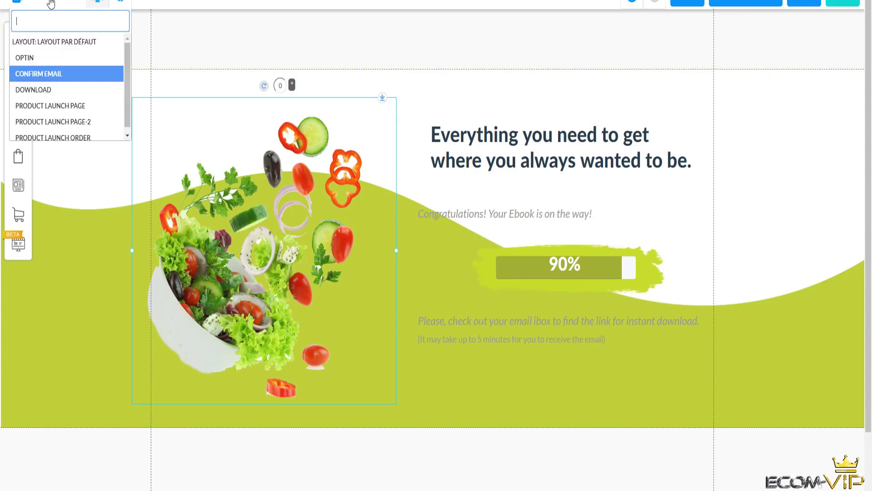
click(68, 93)
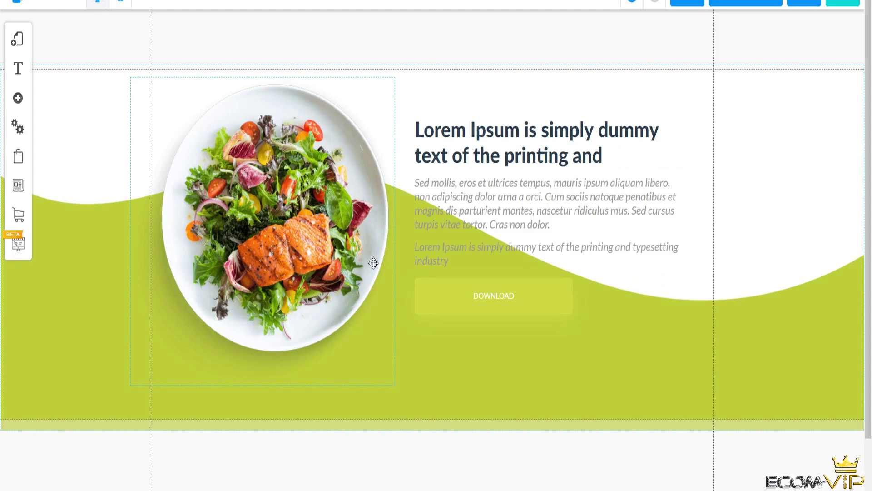
drag(327, 314, 301, 330)
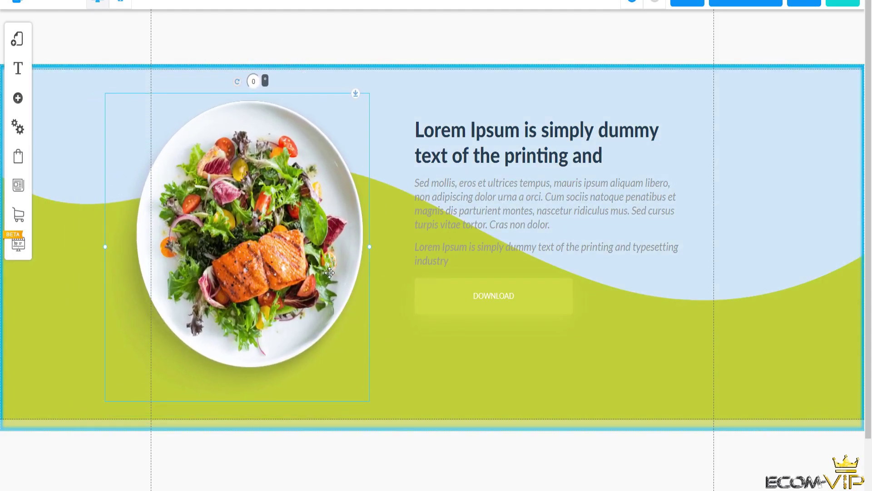
Examine the Download button's click action, including its target page choices and the document link option
click(66, 1)
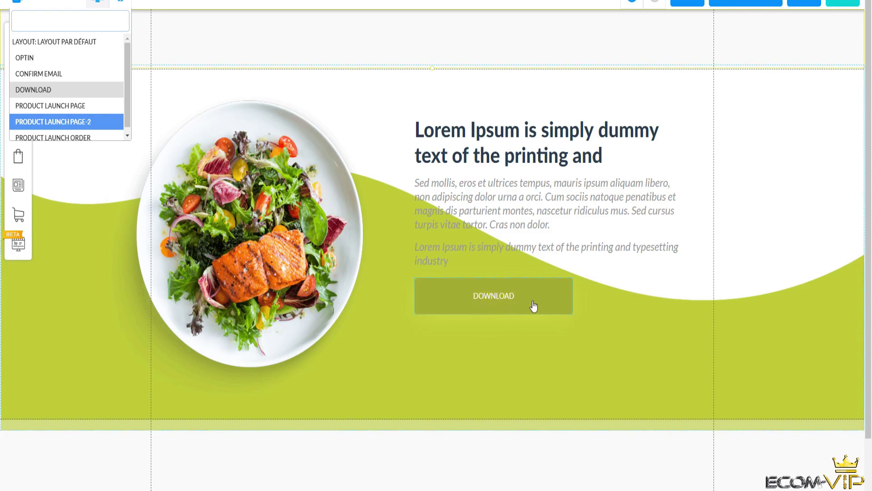
key(Escape)
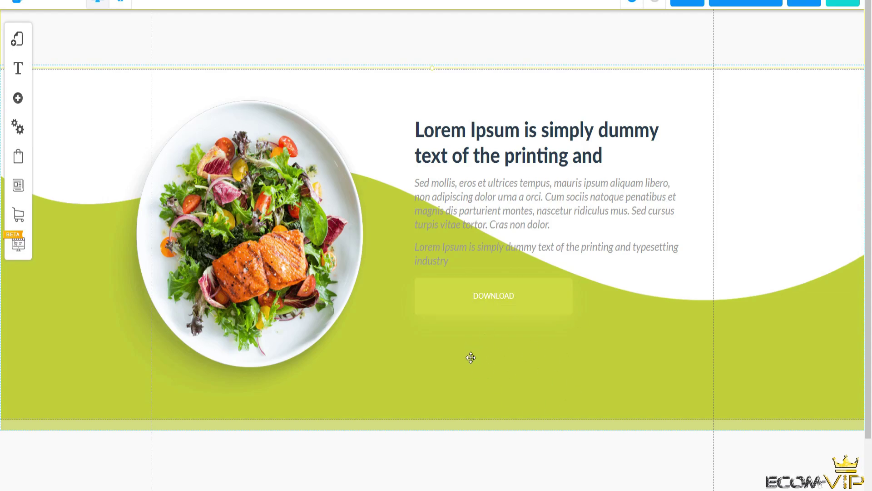
click(523, 311)
click(522, 314)
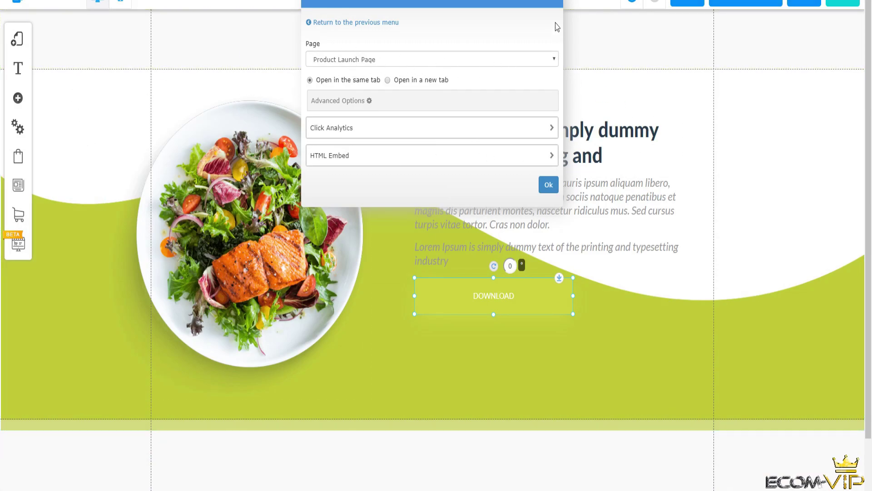
click(552, 64)
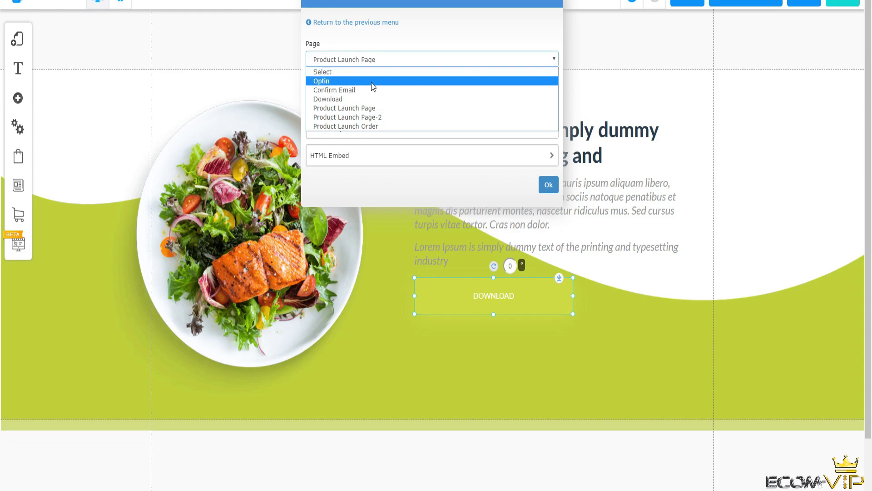
click(328, 23)
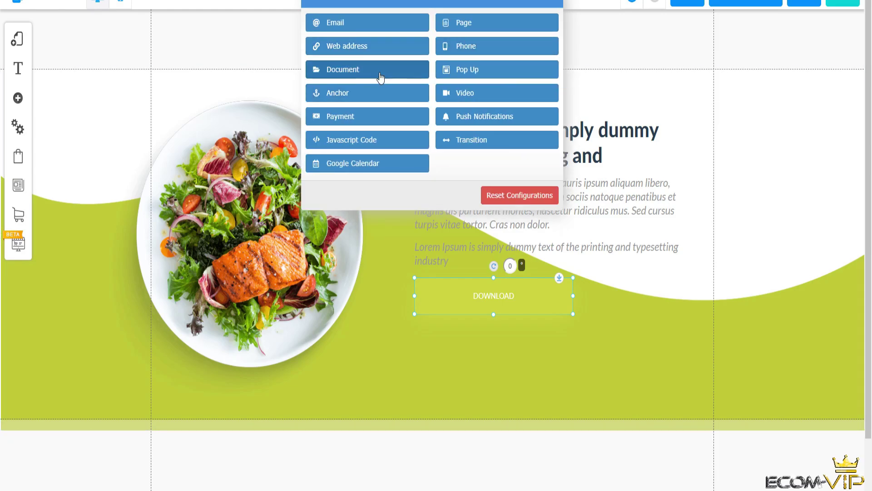
click(381, 75)
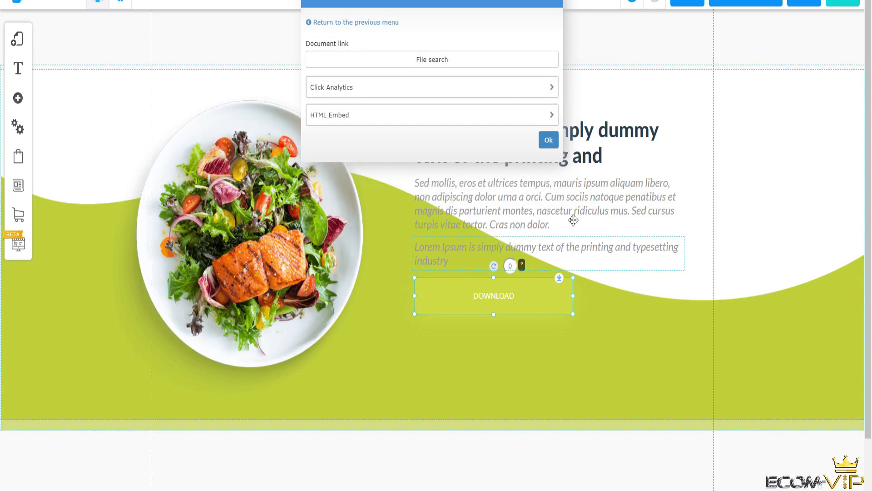
click(329, 23)
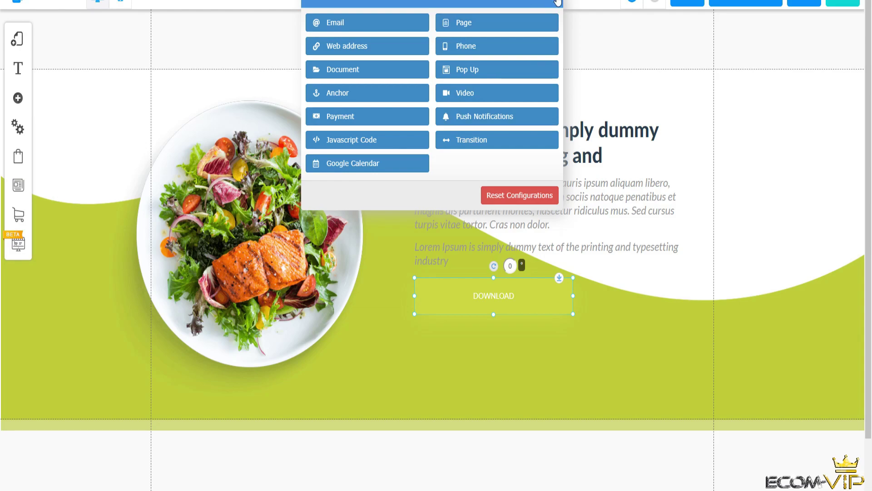
click(558, 3)
click(538, 363)
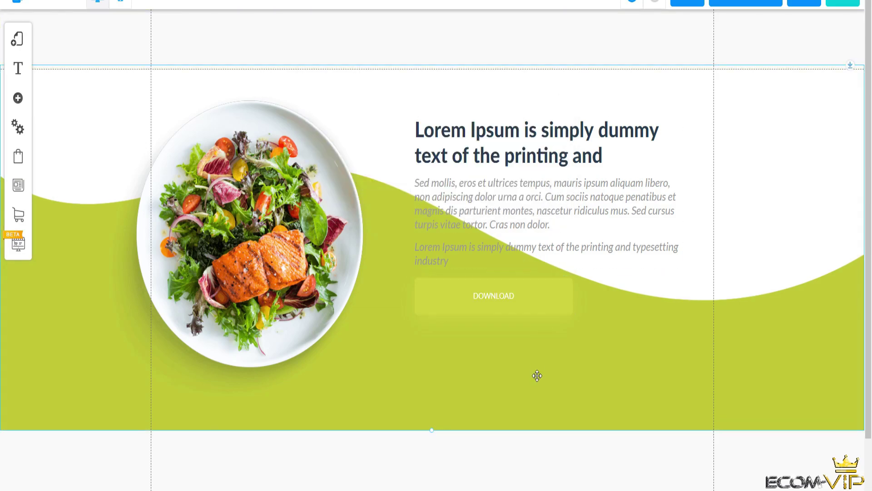
Duplicate the Download button directly beneath the original and confirm its link action to Product Launch Page
click(489, 315)
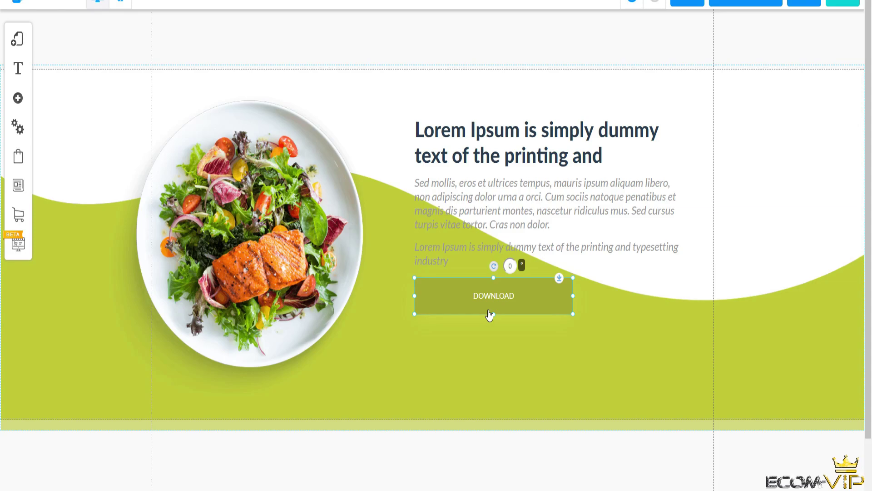
key(ctrl+v)
drag(537, 321, 528, 384)
double_click(528, 383)
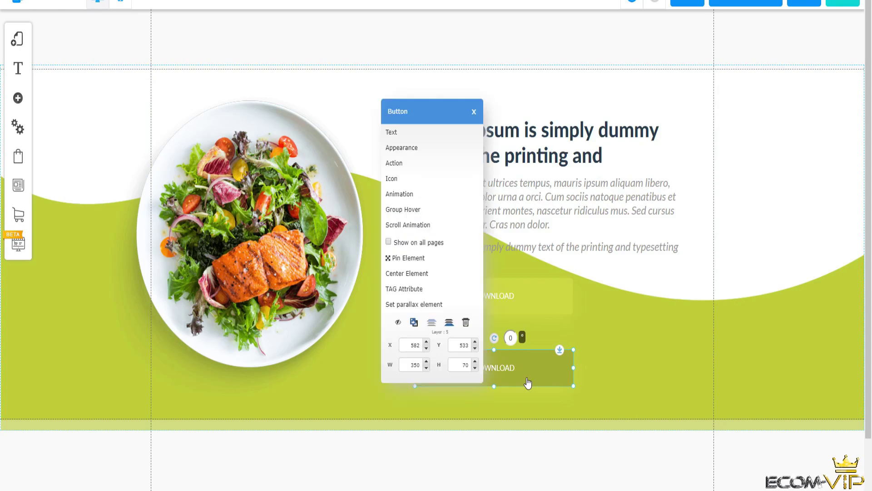
click(427, 164)
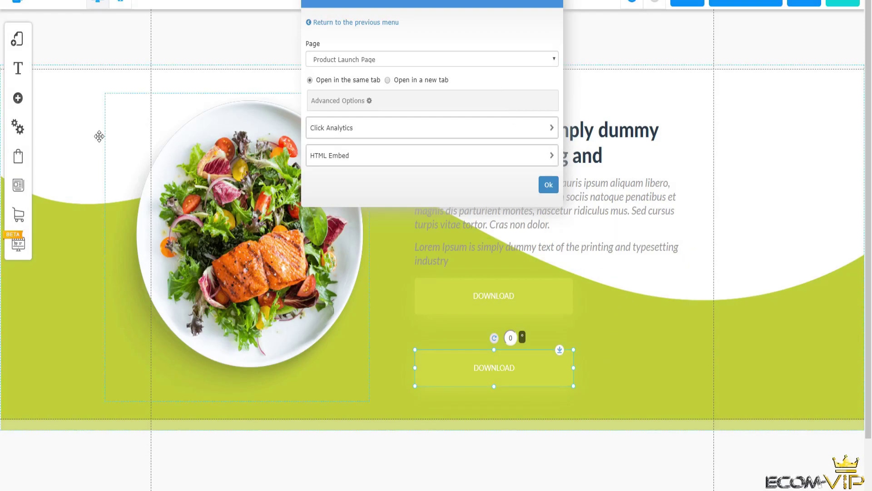
click(553, 185)
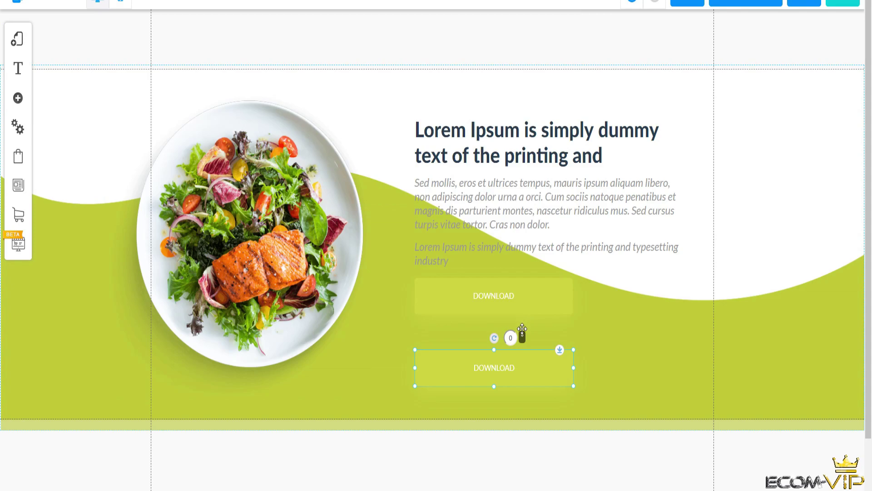
Browse the ready-made button styles, icons, login buttons and call-to-action designs available as page elements
click(19, 102)
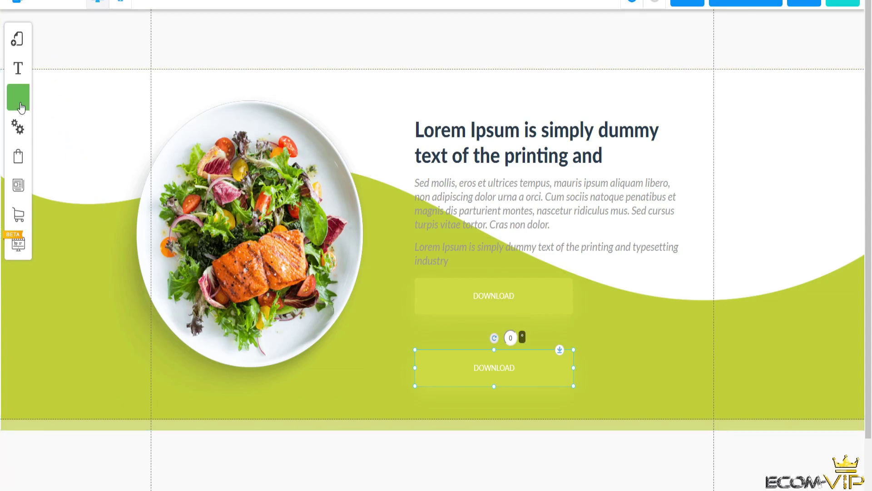
click(101, 170)
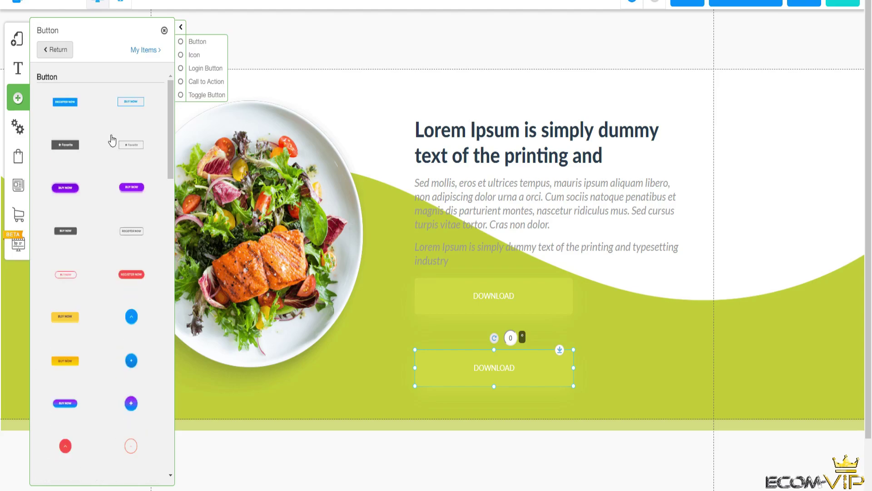
scroll(113, 141, down, 10)
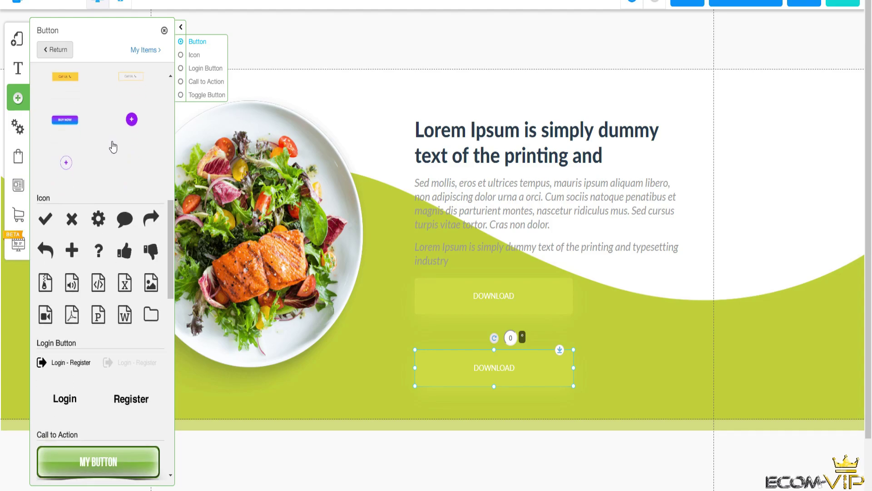
scroll(113, 147, down, 12)
scroll(113, 150, up, 20)
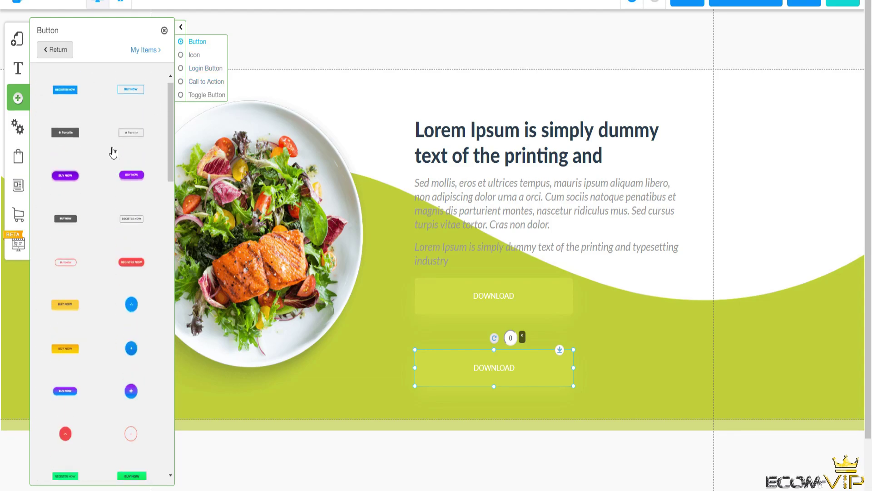
scroll(113, 152, up, 2)
click(63, 51)
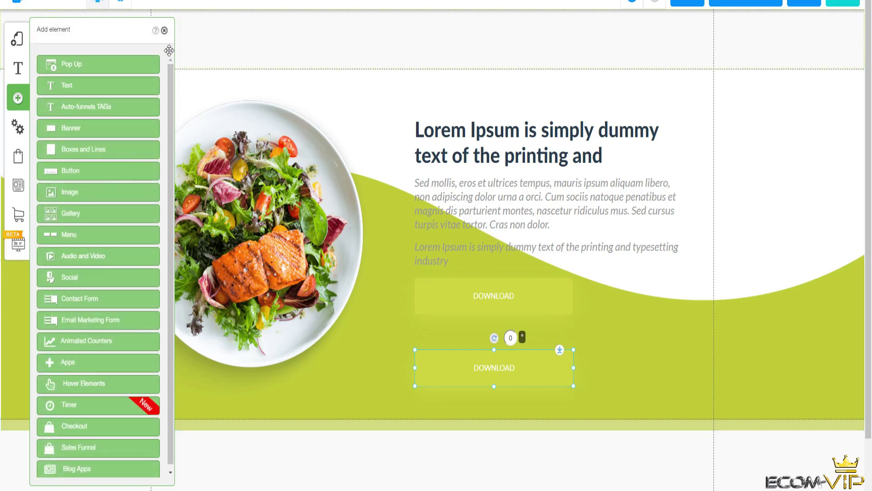
click(165, 30)
View the Product Launch Page and Product Launch Page-2 in the editor
click(72, 7)
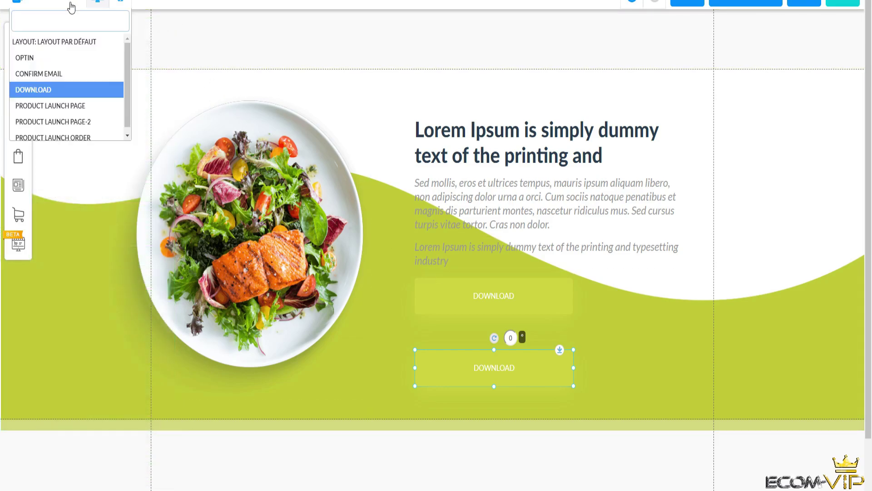
click(53, 104)
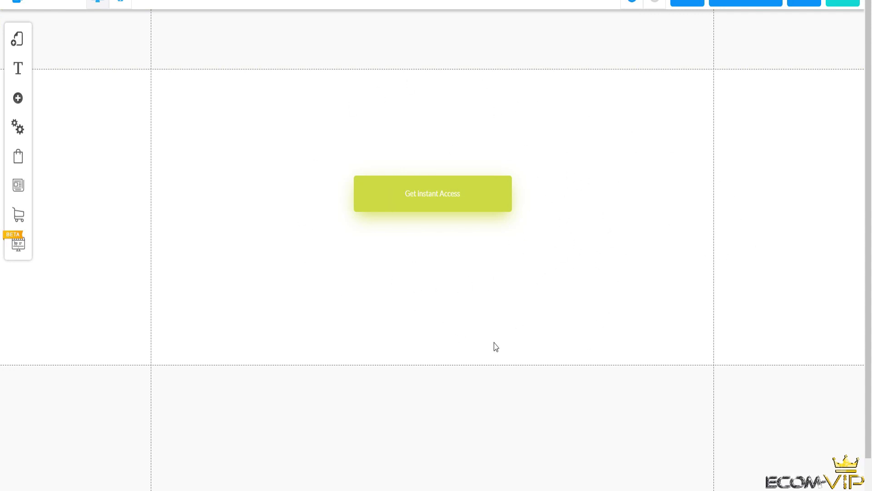
click(71, 12)
click(50, 124)
Return to the Optin page and look over its headline, form and images from top to bottom
click(69, 3)
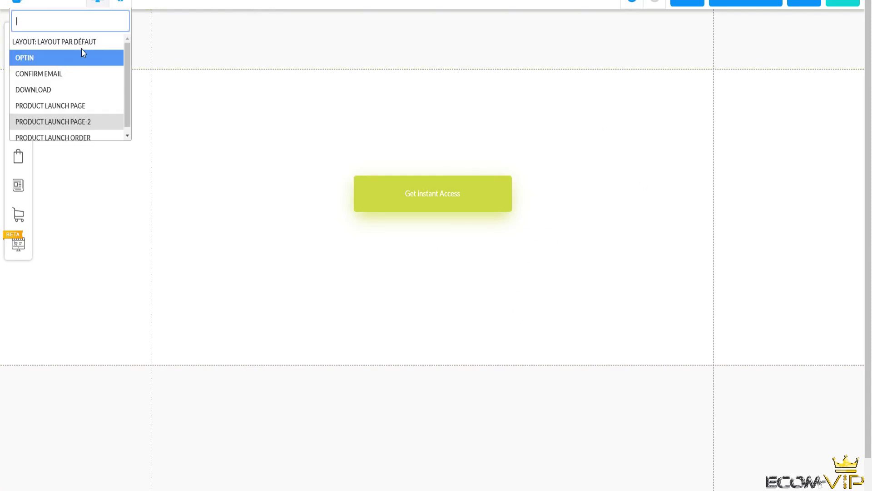
click(78, 58)
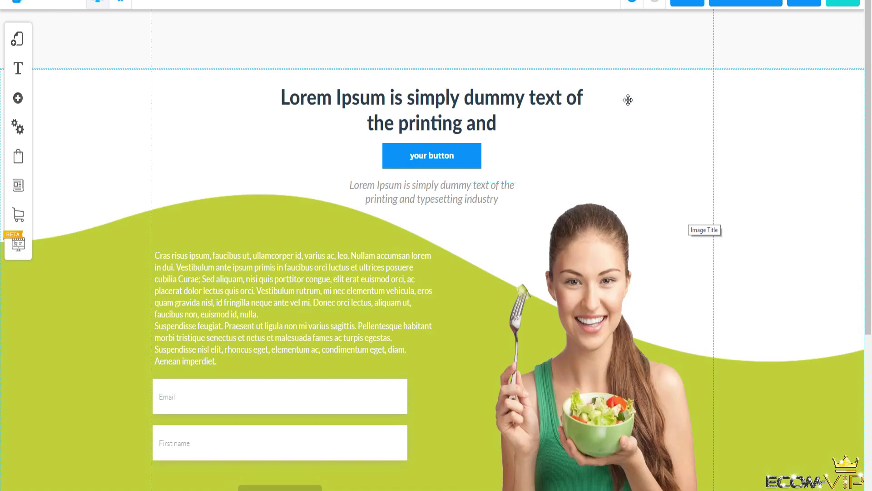
scroll(497, 241, down, 4)
scroll(497, 241, up, 4)
scroll(497, 241, down, 3)
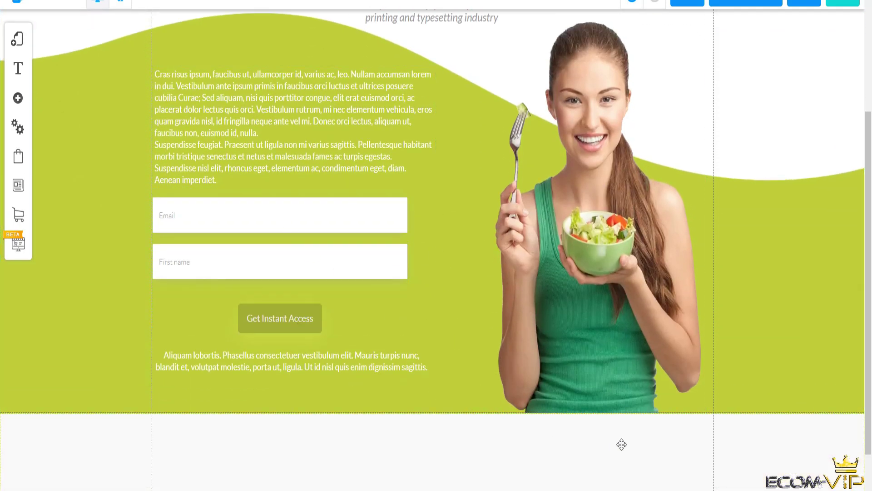
scroll(618, 444, down, 1)
scroll(623, 445, up, 4)
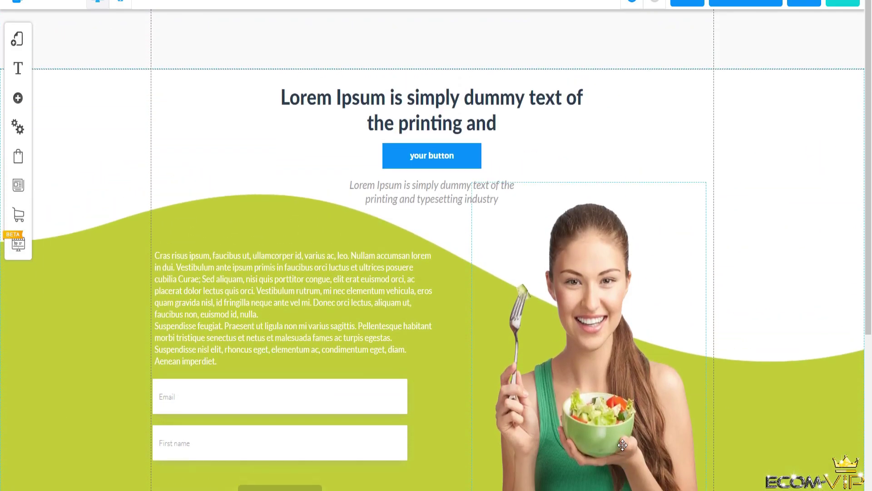
scroll(622, 445, down, 4)
scroll(623, 445, up, 2)
scroll(623, 445, up, 2)
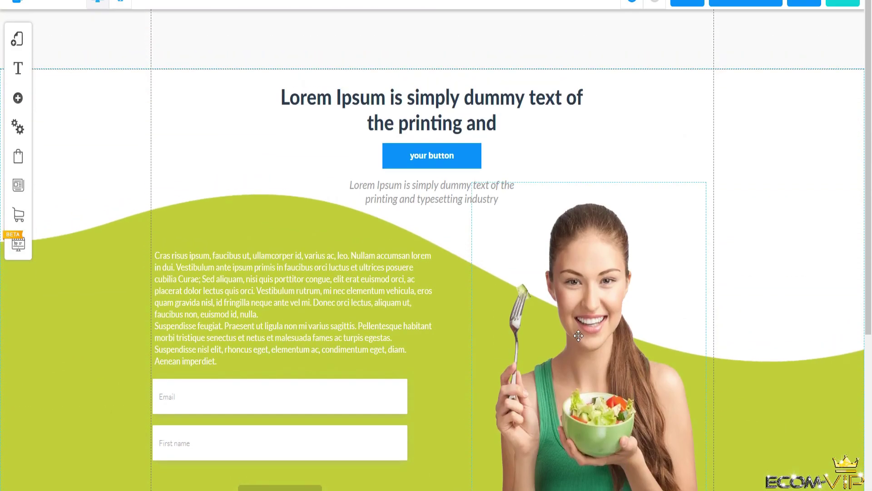